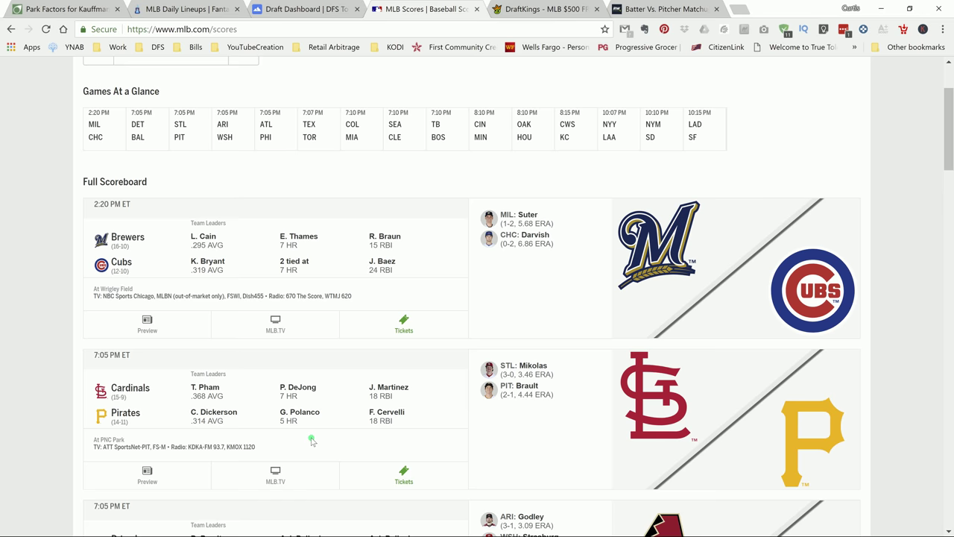
# - Switch from the MLB.com scoreboard to the DraftKings lineup draft page ($19,200 remaining)
pyautogui.click(535, 13)
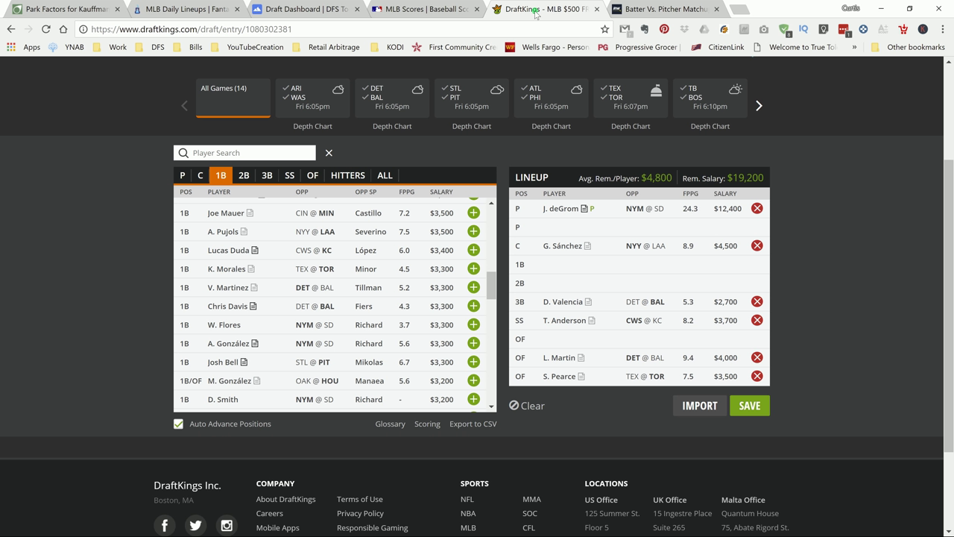
pyautogui.click(564, 209)
pyautogui.click(403, 207)
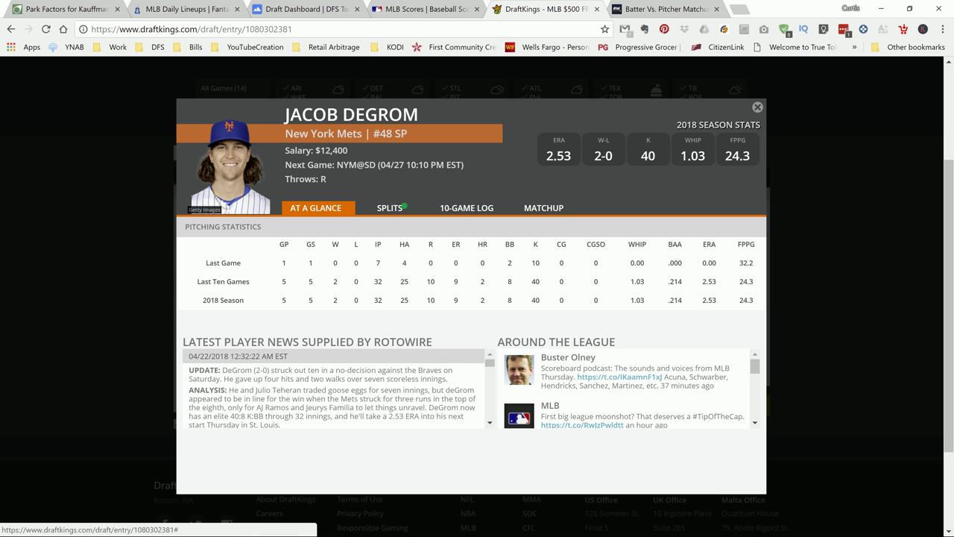
pyautogui.click(463, 208)
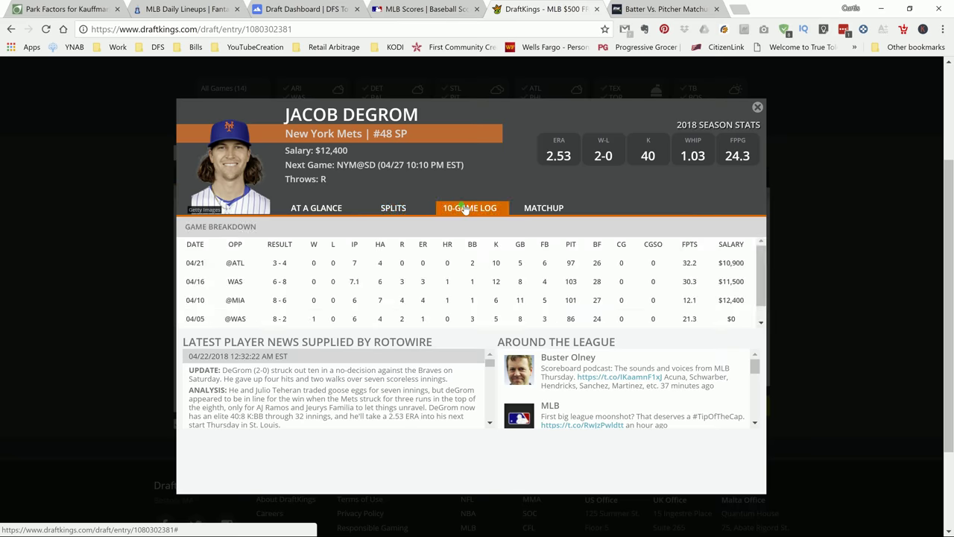
pyautogui.click(756, 109)
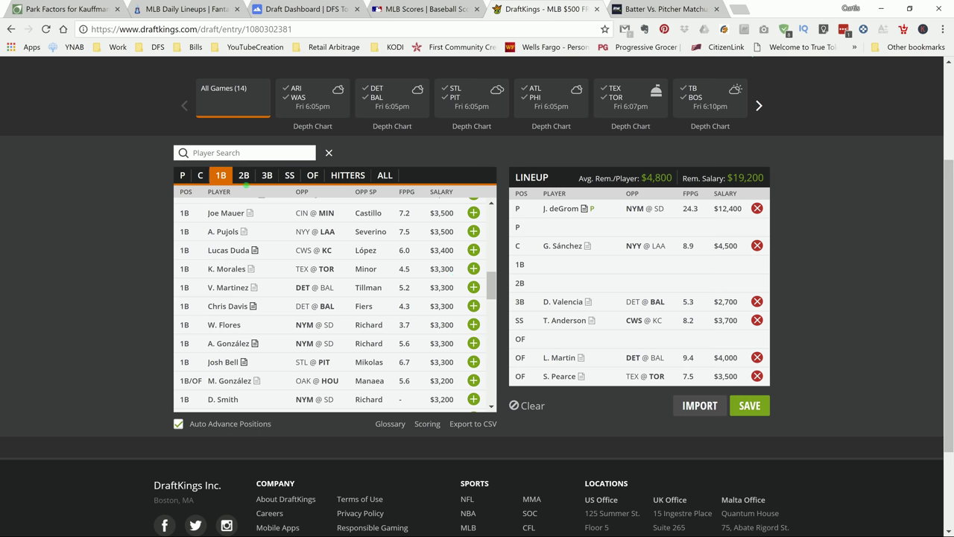
# - List the available pitchers and bring C. Kluber ($12,900) into view at the top
pyautogui.click(189, 177)
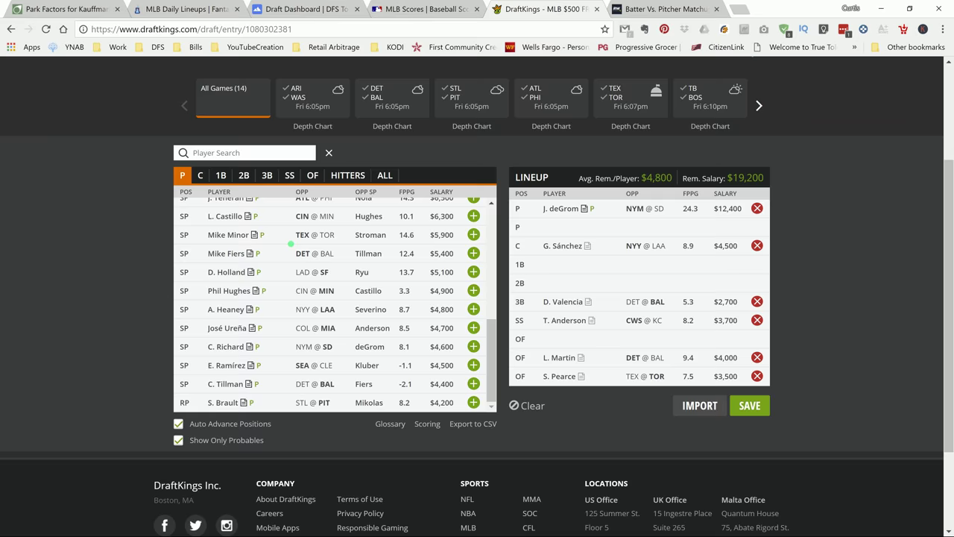
pyautogui.scroll(2, 438, 276)
pyautogui.scroll(5, 439, 276)
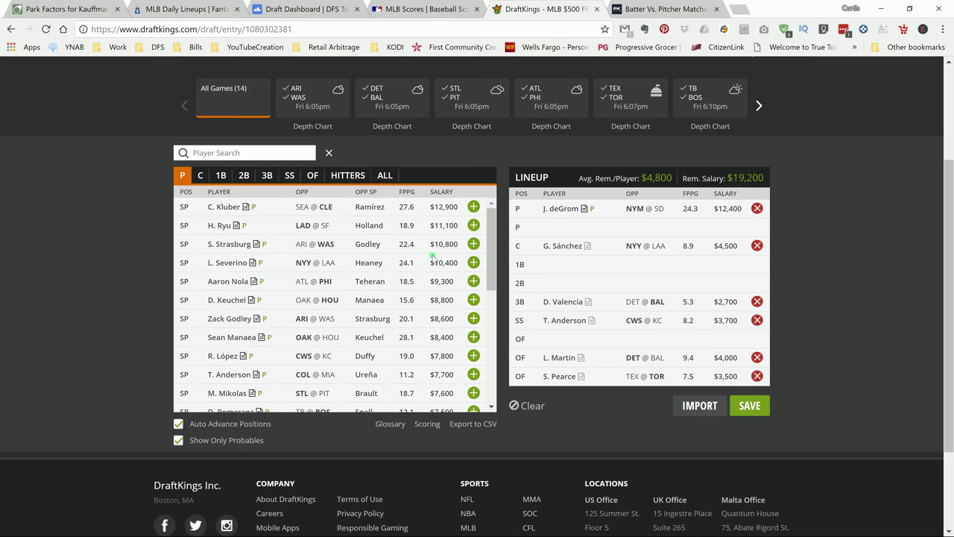
pyautogui.scroll(-2, 408, 290)
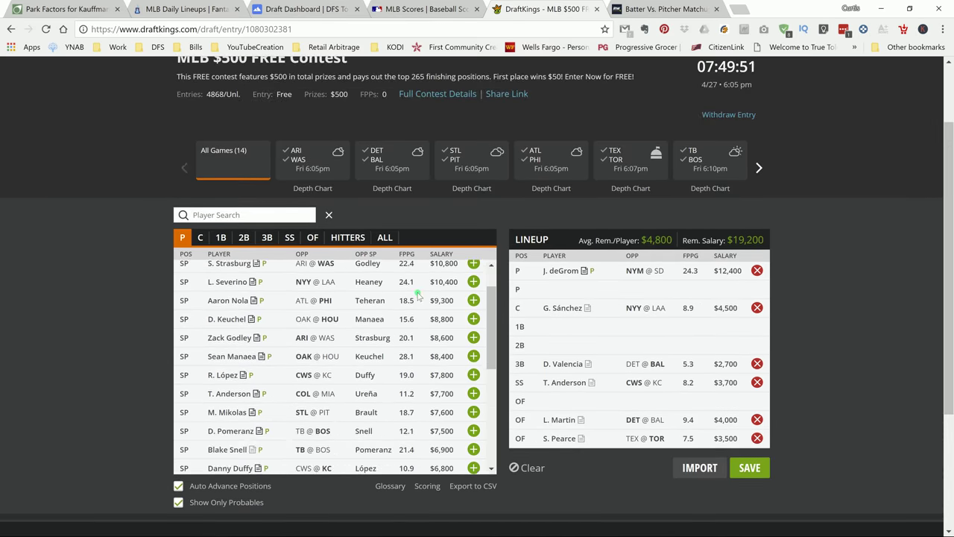
pyautogui.scroll(-1, 950, 233)
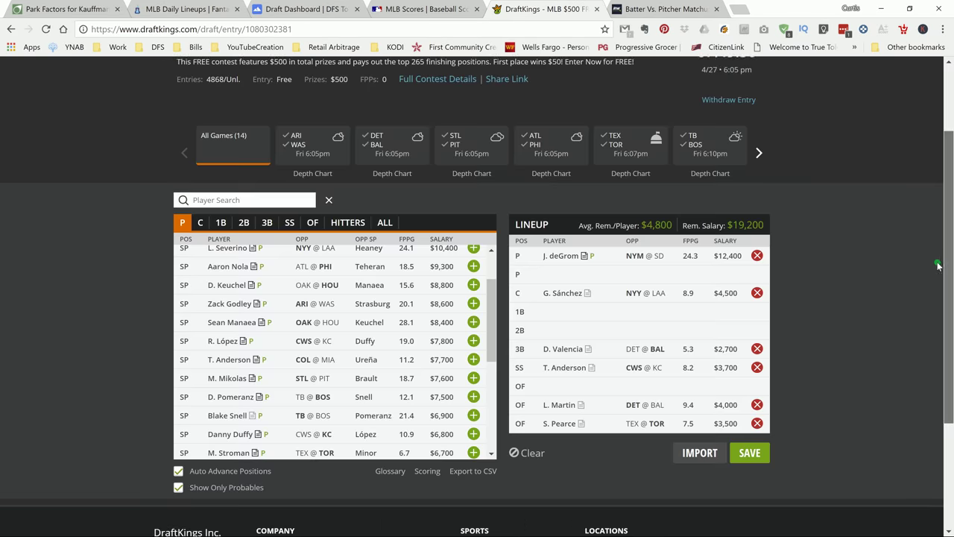
pyautogui.moveTo(496, 301); pyautogui.dragTo(495, 278)
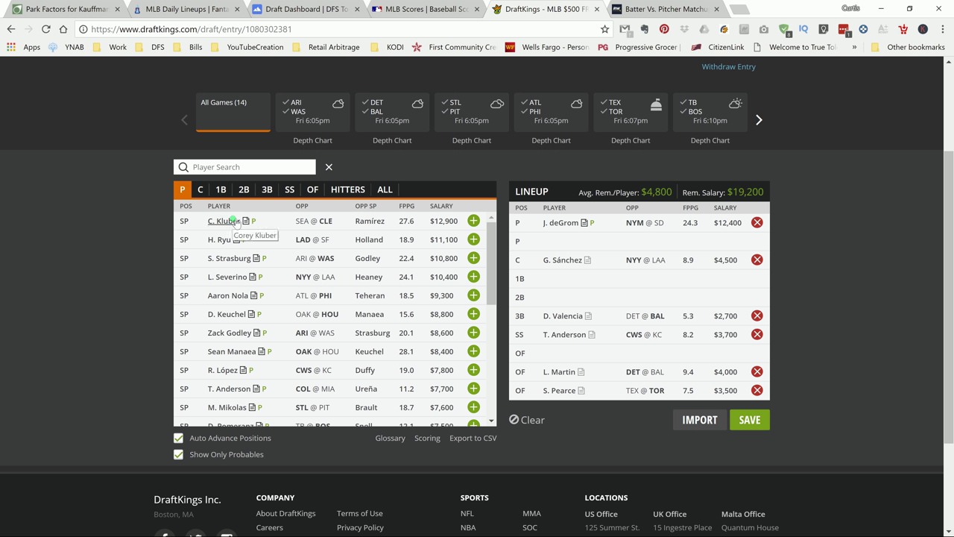
# - Review Corey Kluber's 10-game log on his player card, then close it
pyautogui.click(235, 222)
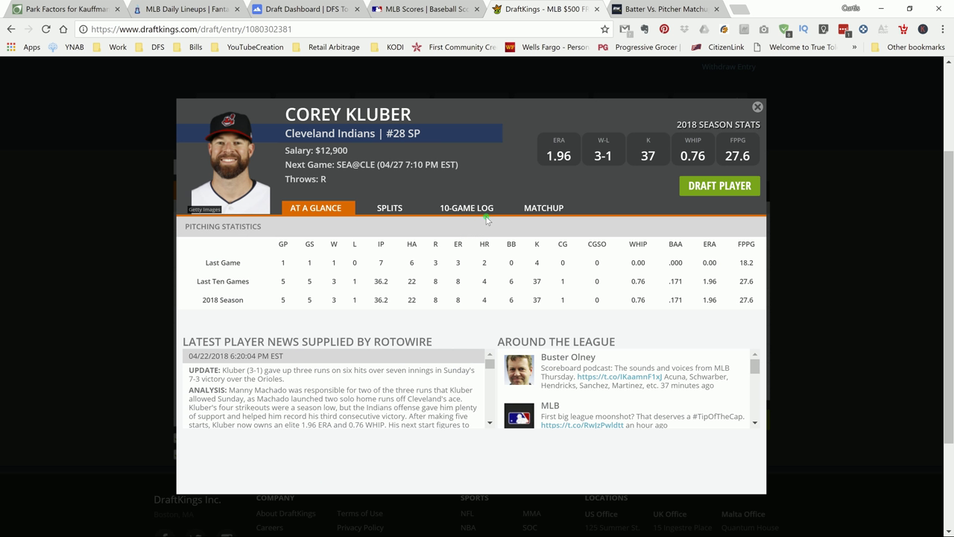
pyautogui.click(470, 207)
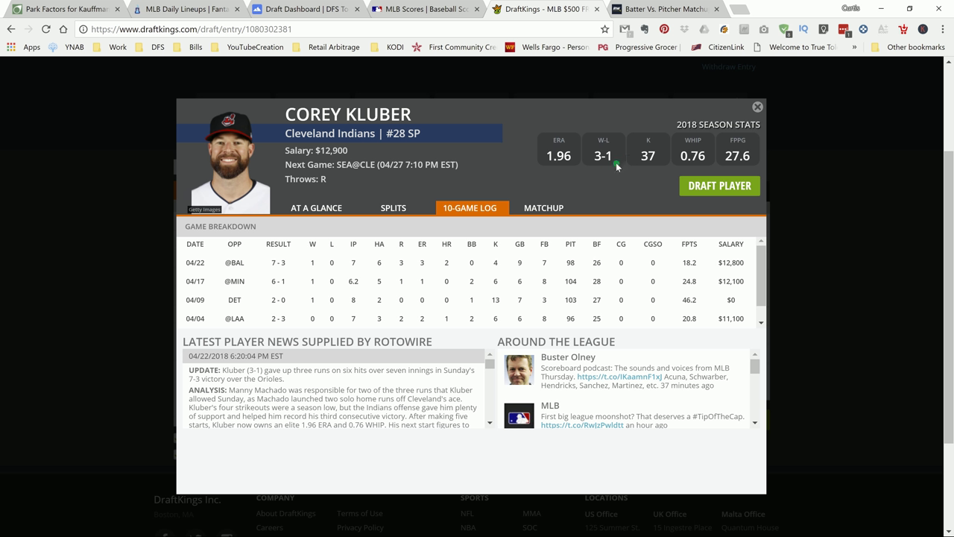
pyautogui.press('Escape')
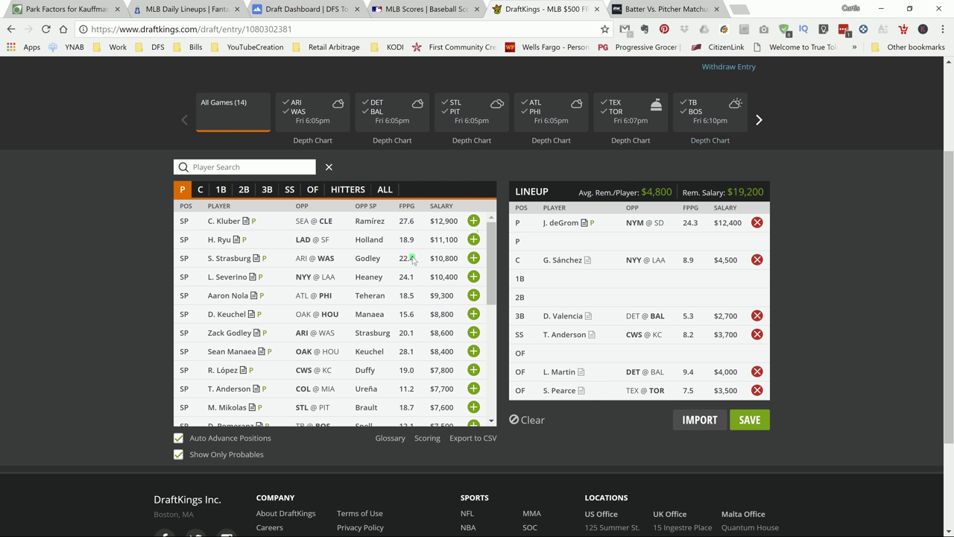
# - Review J. deGrom's 10-game log on his player card and close it
pyautogui.click(564, 223)
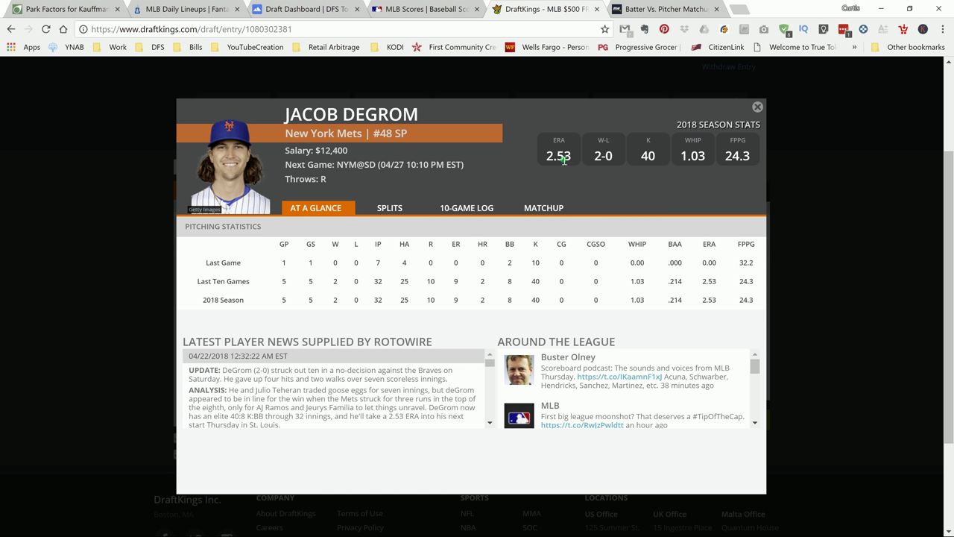
pyautogui.click(476, 212)
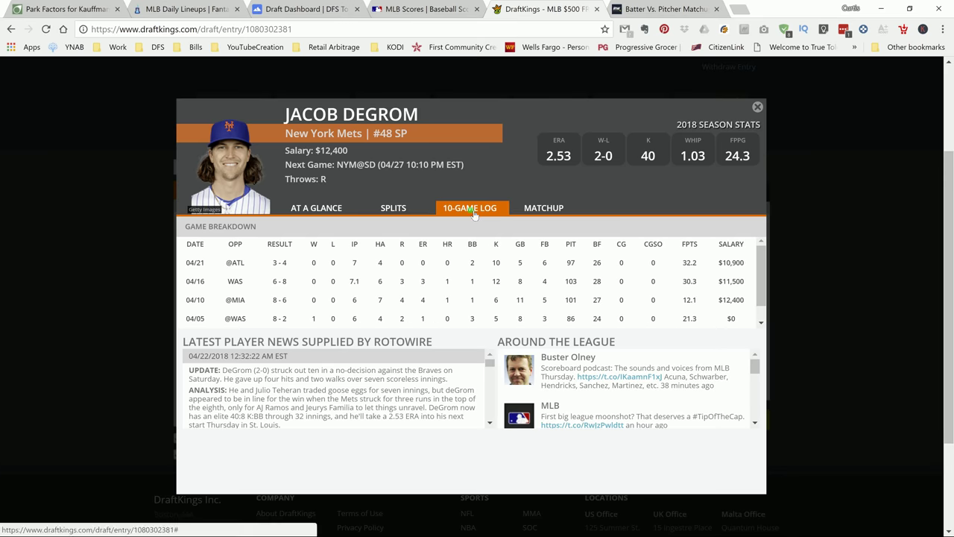
pyautogui.click(758, 107)
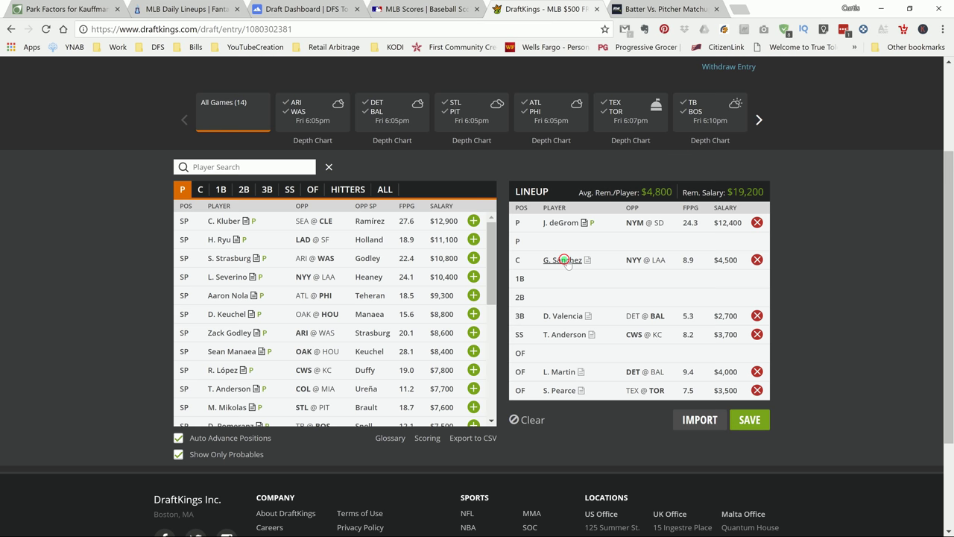
# - Scroll through Gary Sánchez's 10-game log, close his card, and open Danny Valencia's card
pyautogui.click(565, 261)
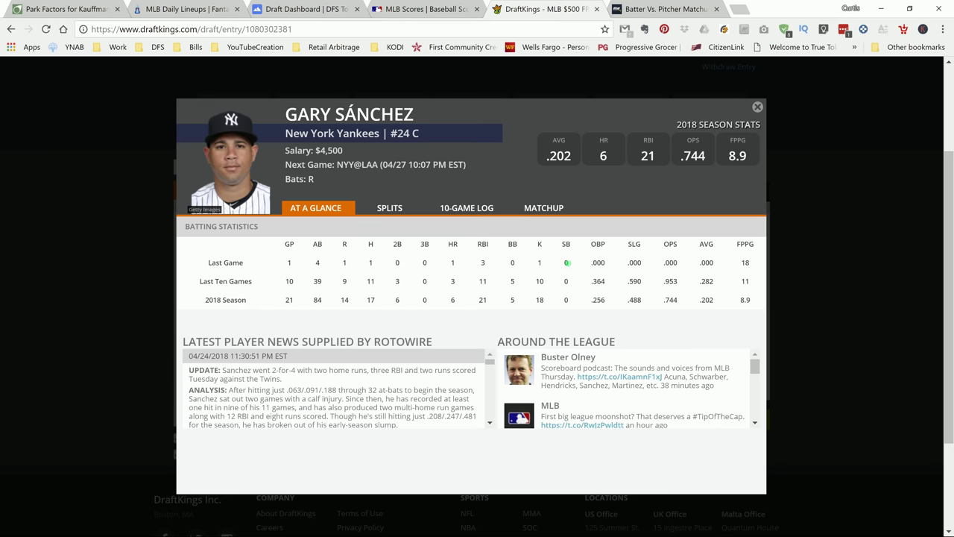
pyautogui.click(469, 211)
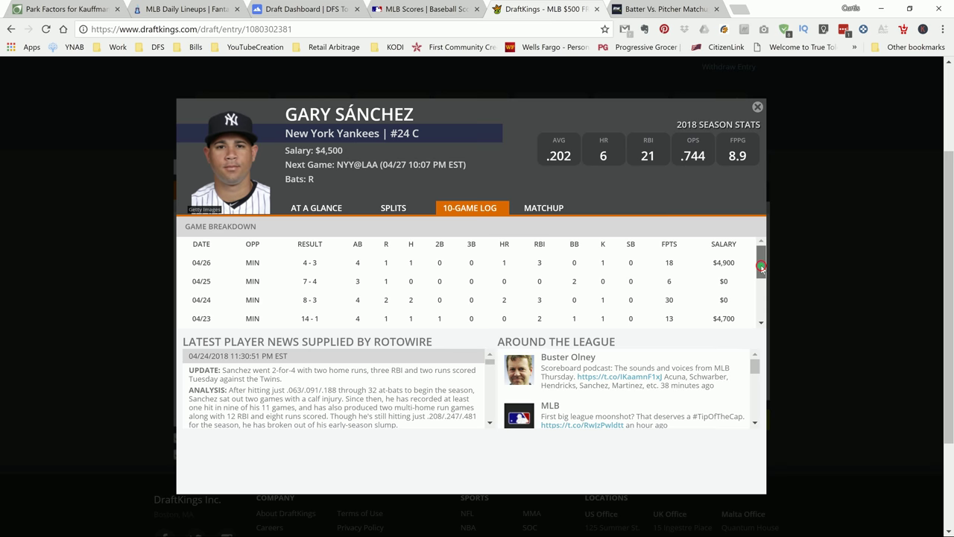
pyautogui.moveTo(759, 274); pyautogui.dragTo(758, 283)
pyautogui.scroll(-3, 758, 283)
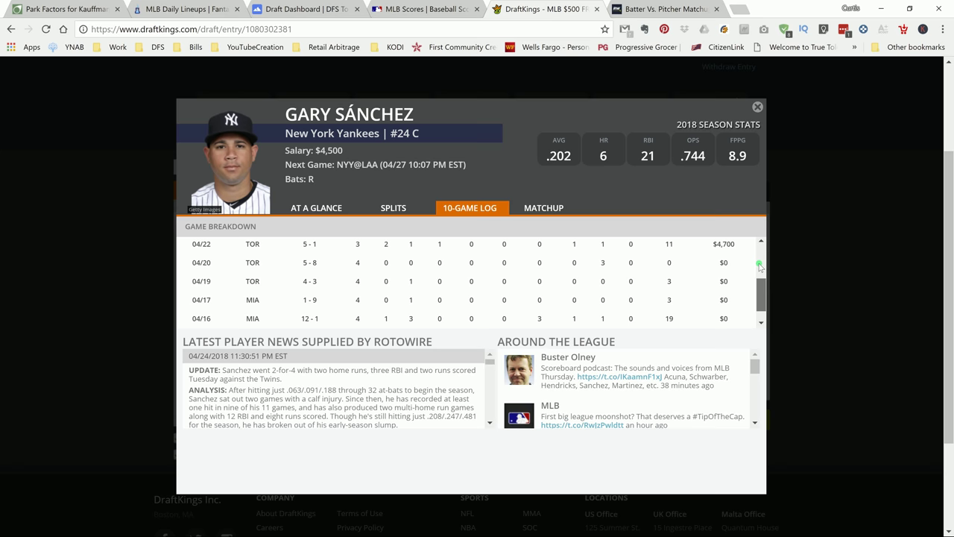
pyautogui.scroll(2, 761, 261)
pyautogui.scroll(2, 761, 258)
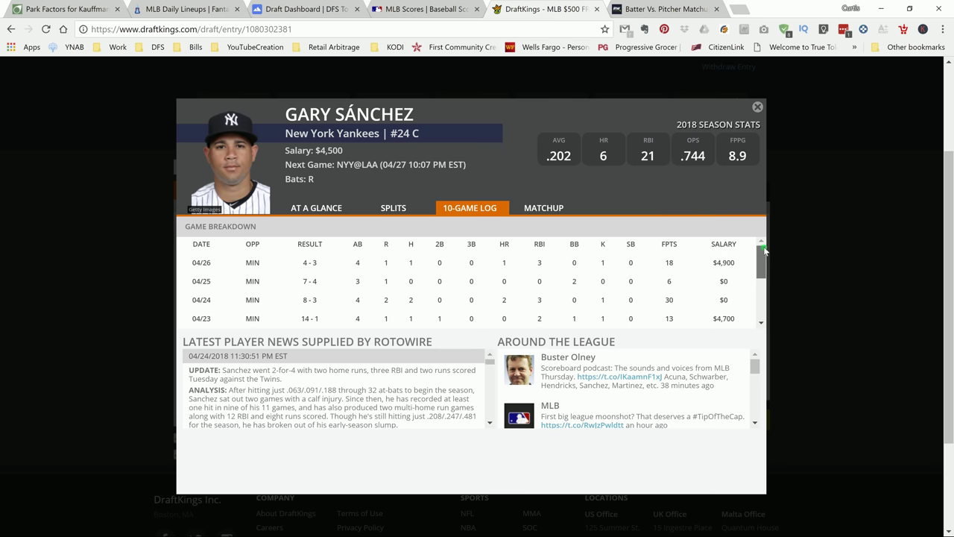
pyautogui.click(758, 107)
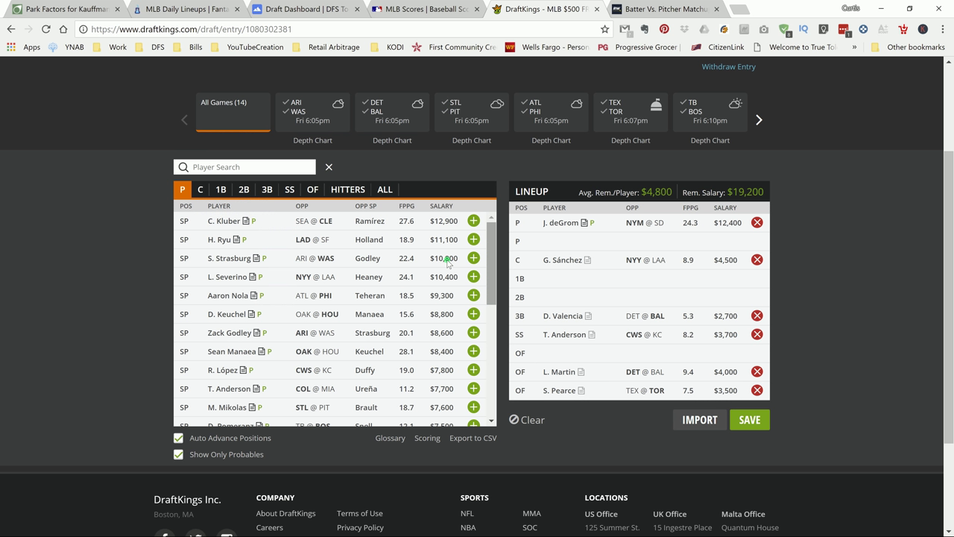
pyautogui.click(575, 317)
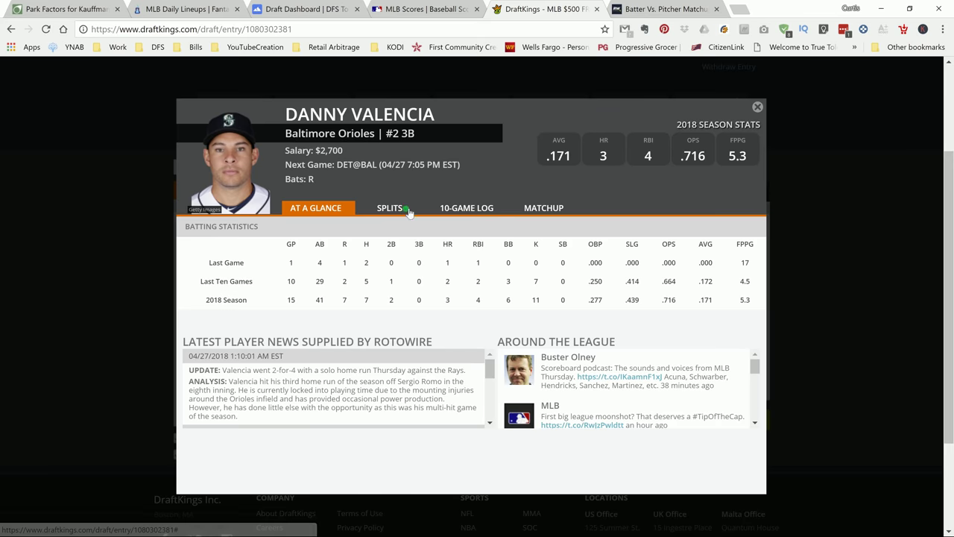
# - Check RotoWire's Hot Batter Matchups (Valencia 1.409 OPS vs Fiers), then go to FantasyLabs
pyautogui.click(652, 9)
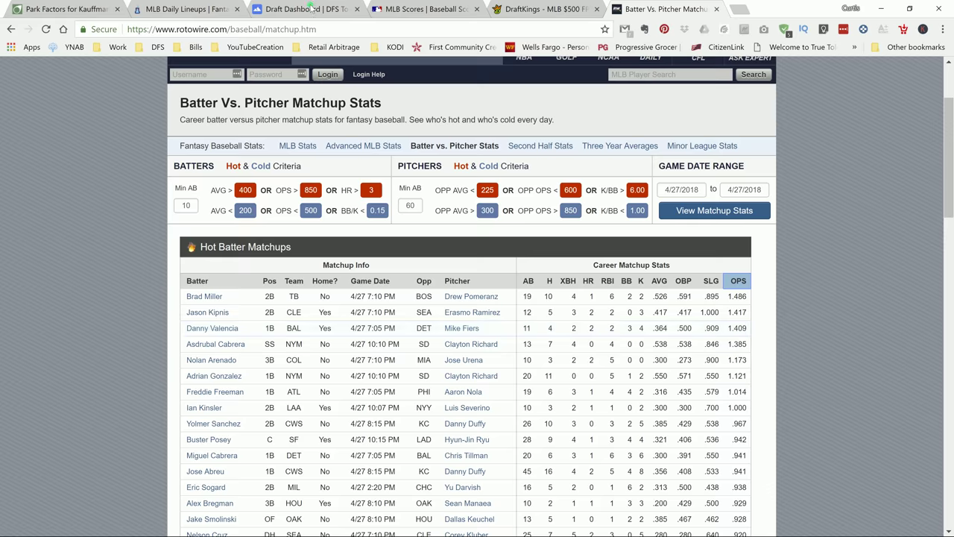
pyautogui.click(203, 6)
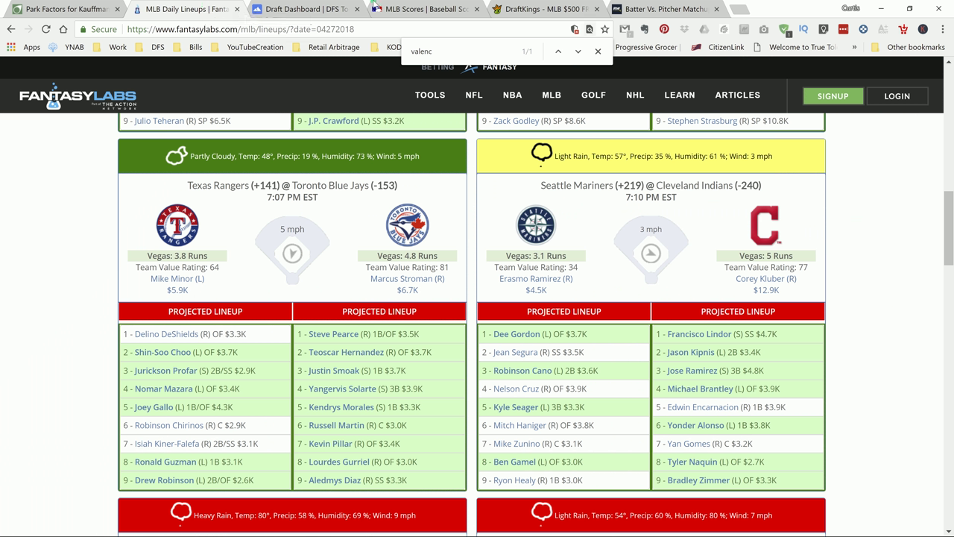
# - Return to DraftKings and close Danny Valencia's player card
pyautogui.click(537, 9)
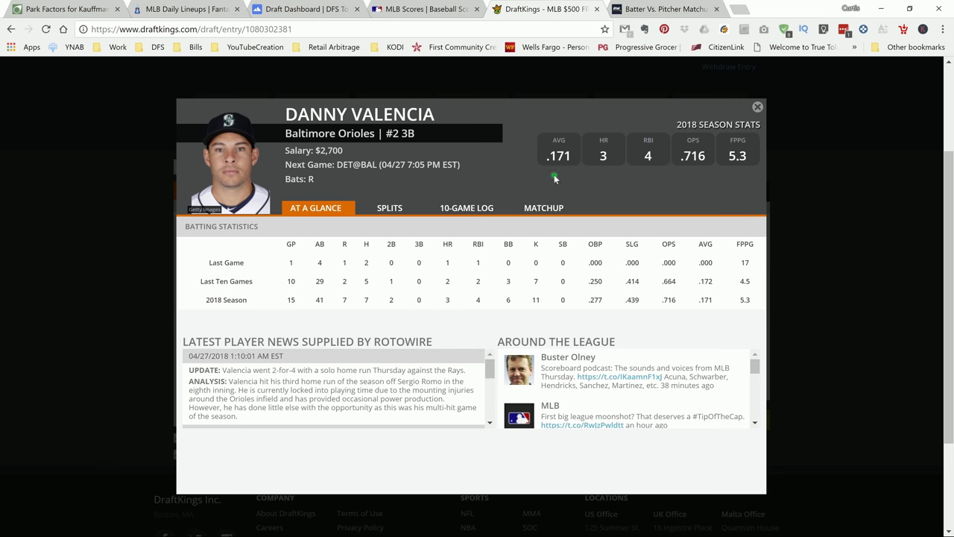
pyautogui.click(760, 109)
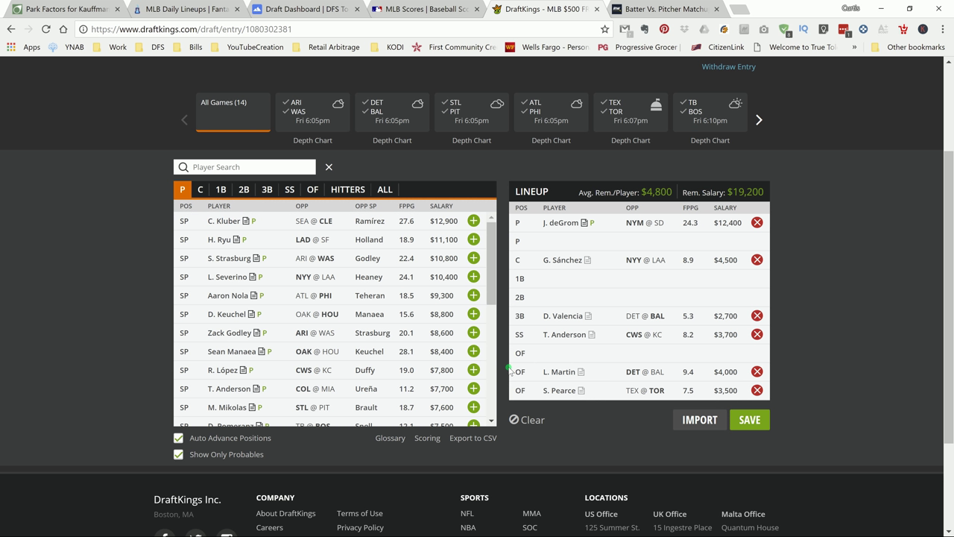
pyautogui.click(563, 340)
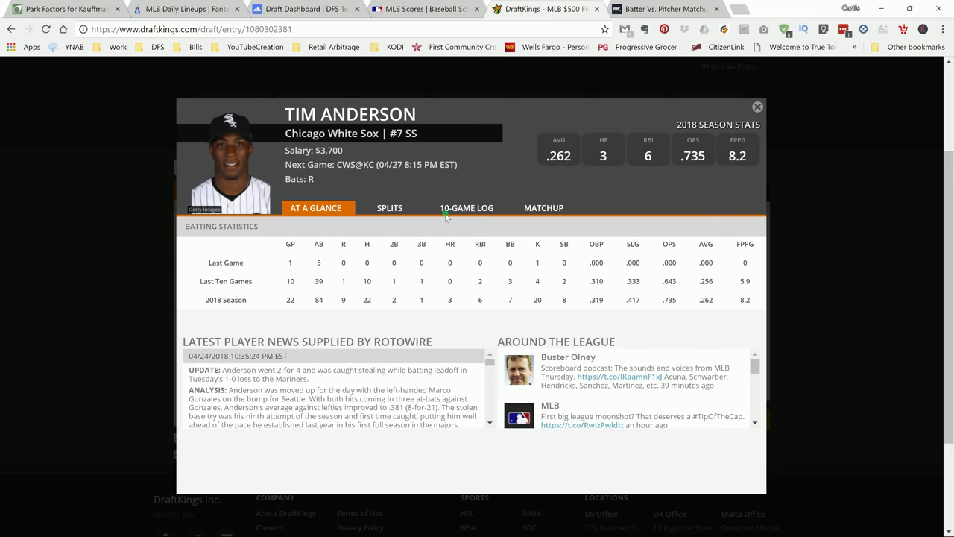
pyautogui.click(450, 211)
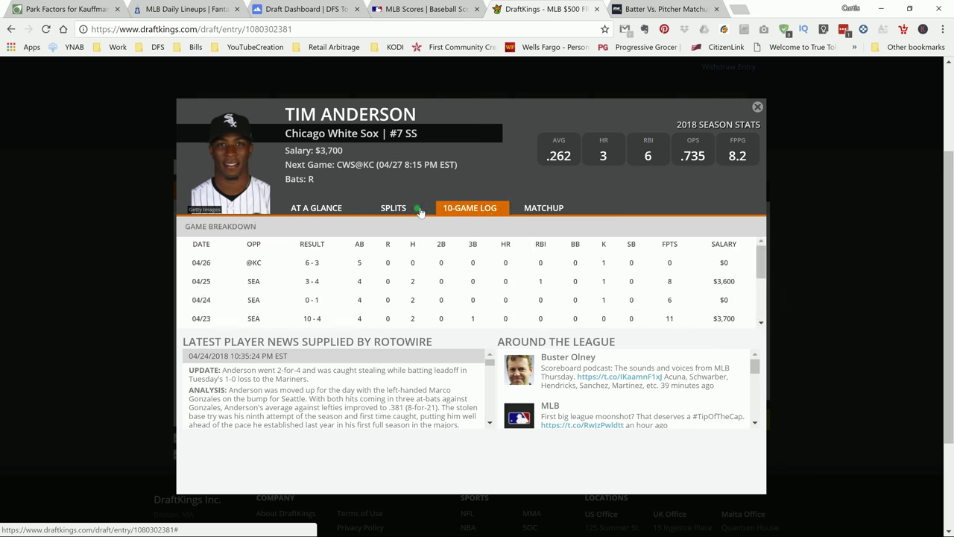
pyautogui.click(419, 211)
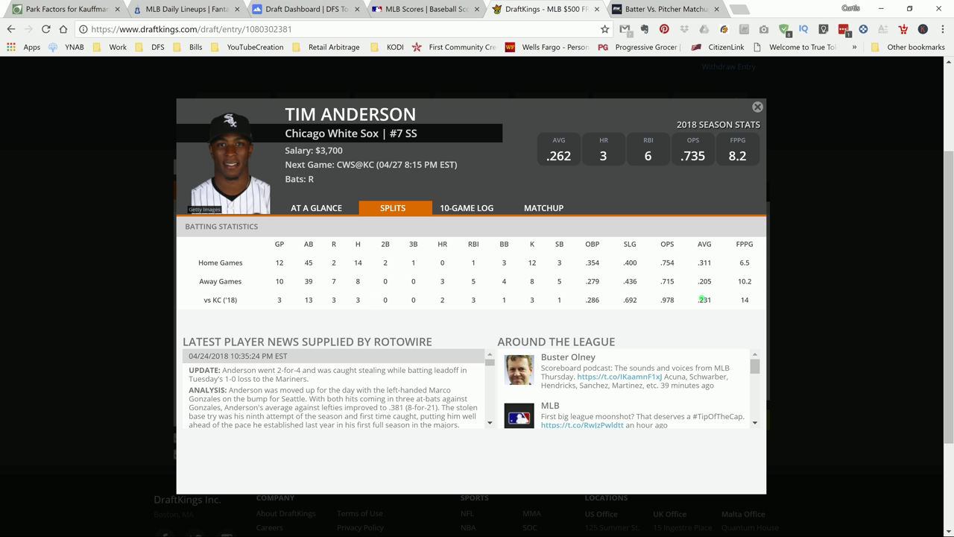
pyautogui.moveTo(715, 302); pyautogui.dragTo(688, 303)
pyautogui.click(468, 210)
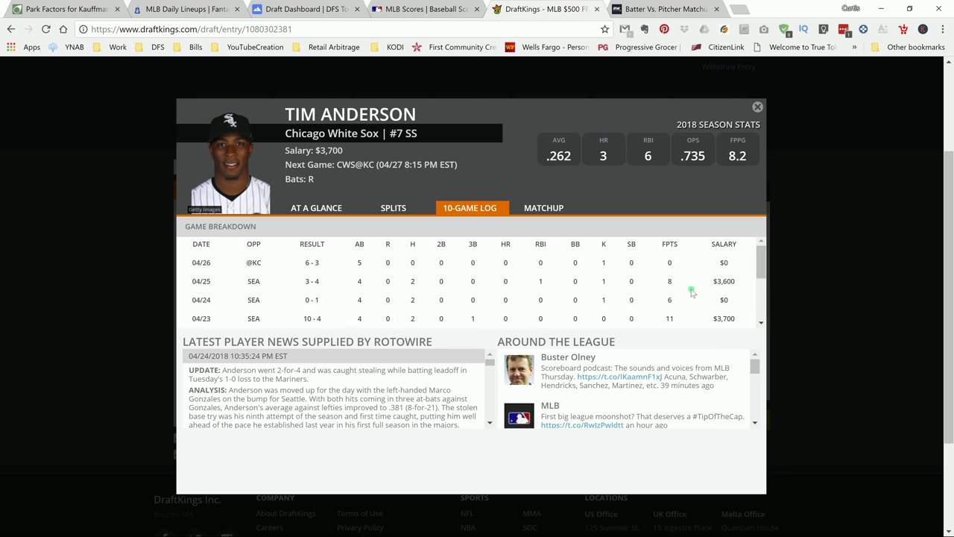
pyautogui.scroll(-5, 691, 292)
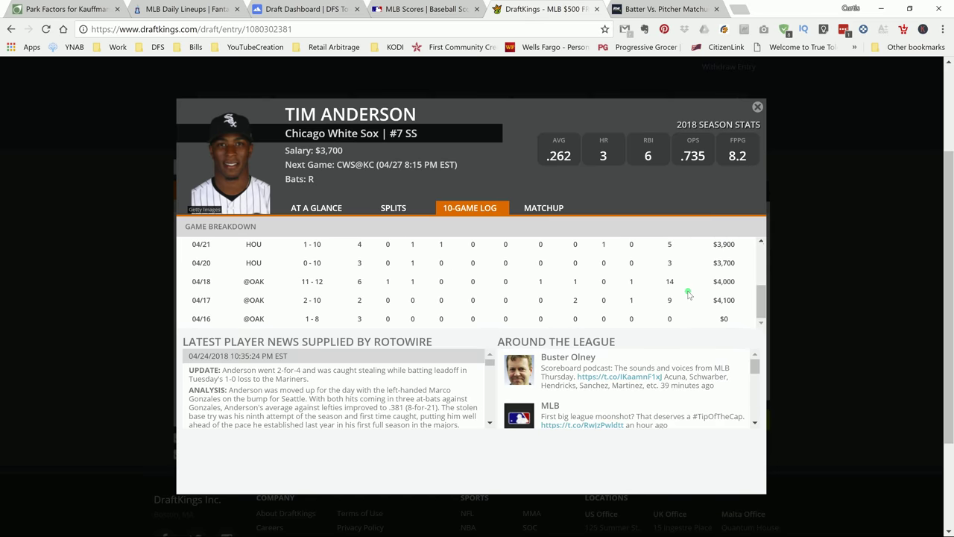
pyautogui.scroll(6, 688, 293)
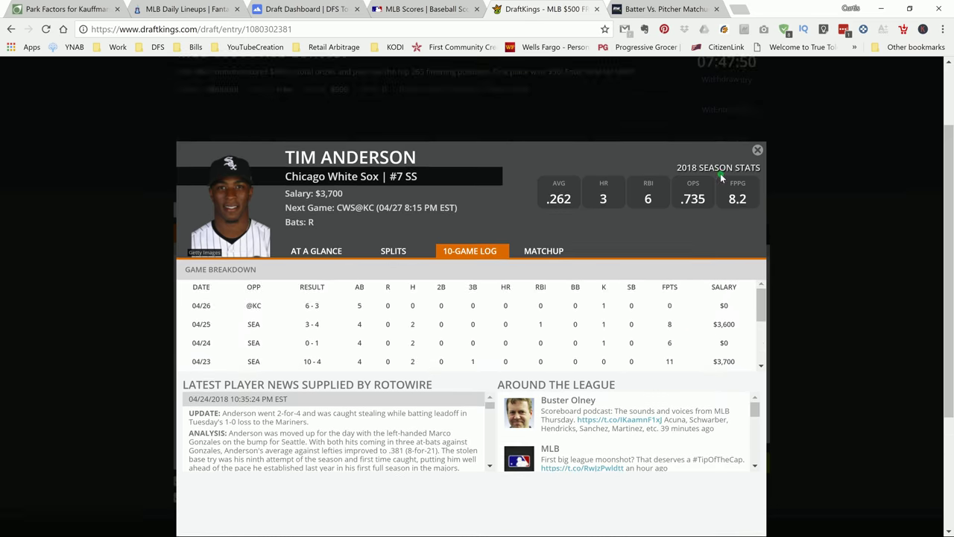
pyautogui.click(943, 191)
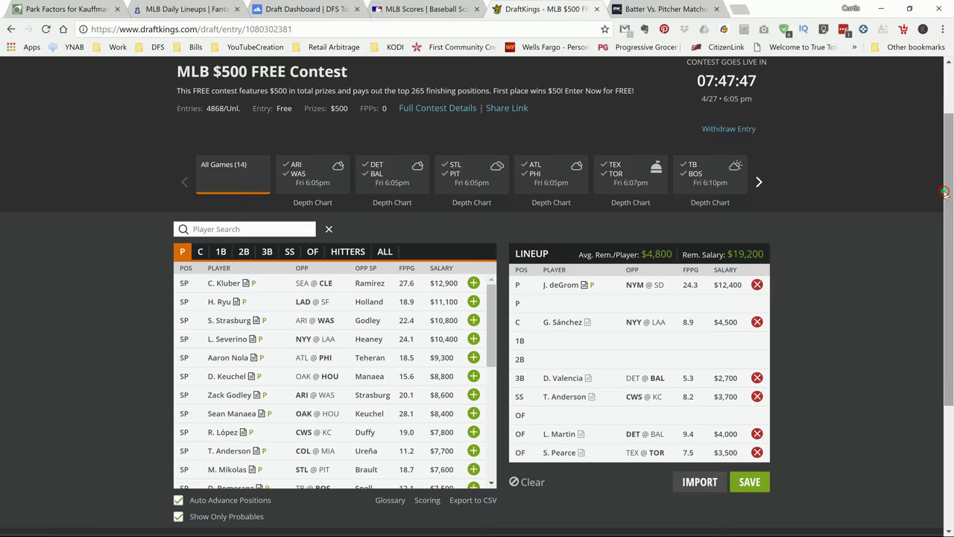
pyautogui.scroll(-1, 745, 254)
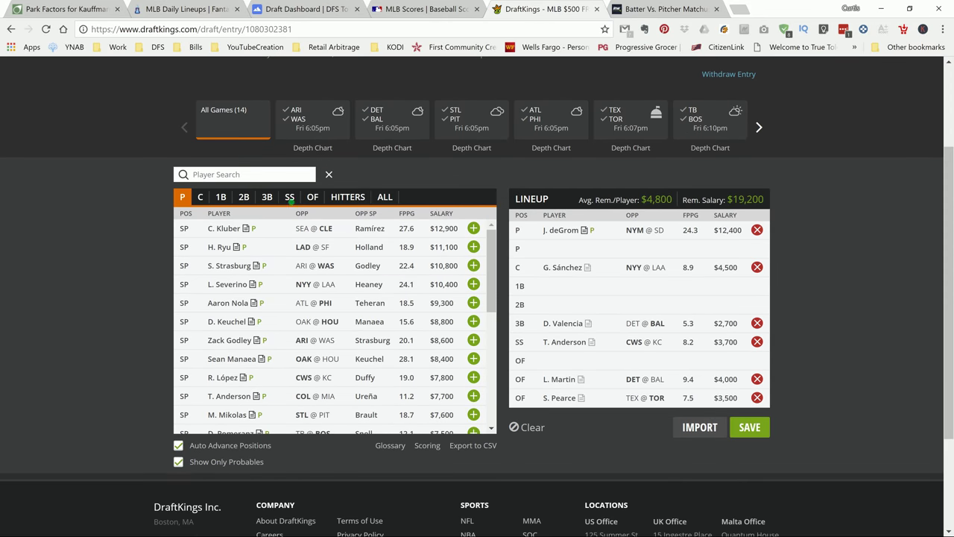
# - Filter to shortstops and show Paul DeJong's ($4,300) 10-game log
pyautogui.click(290, 198)
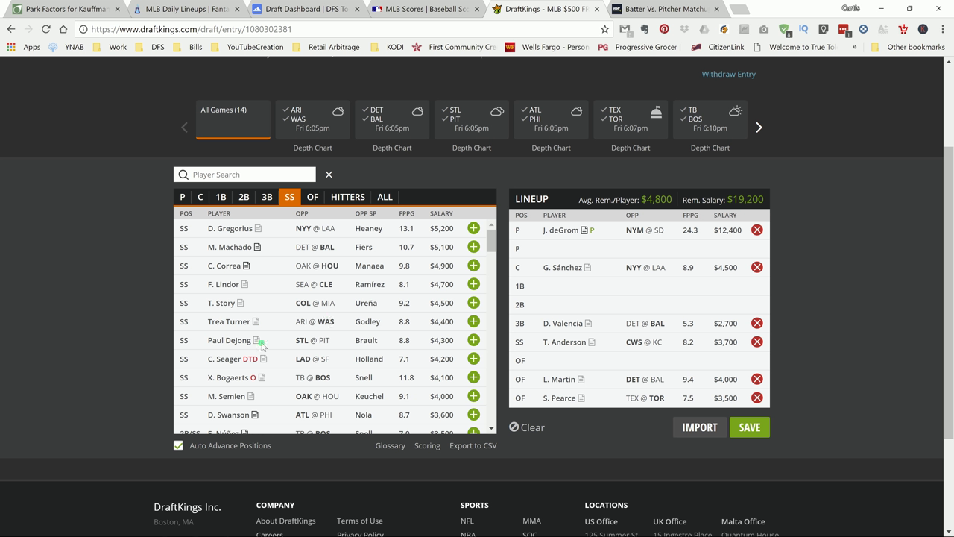
pyautogui.click(226, 341)
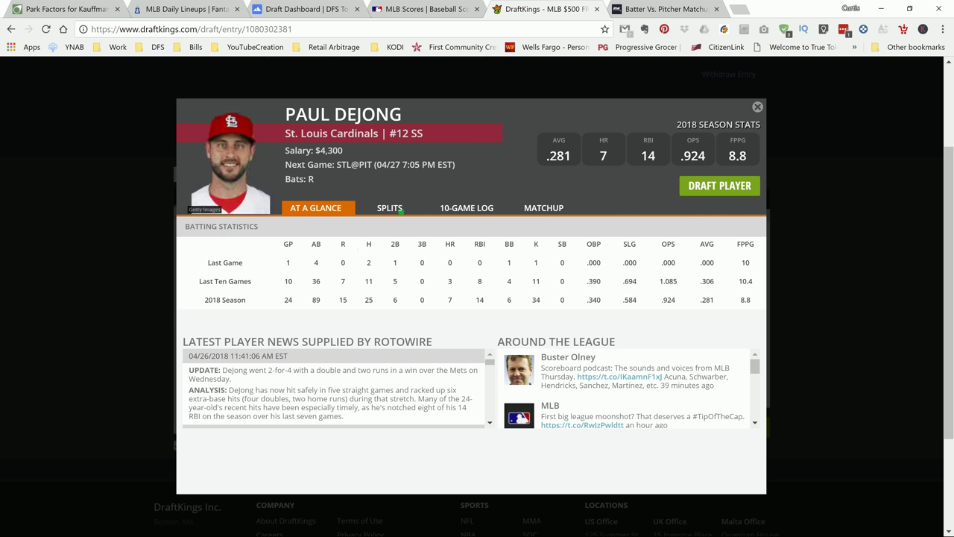
pyautogui.click(466, 208)
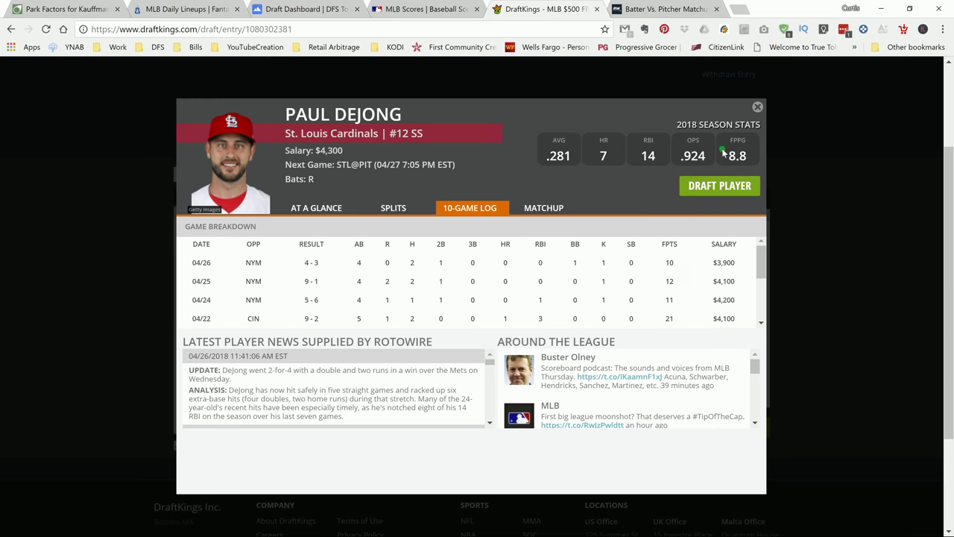
# - Close DeJong's card, then review Xander Bogaerts's 10-game log and home/away/vs TB splits
pyautogui.click(758, 107)
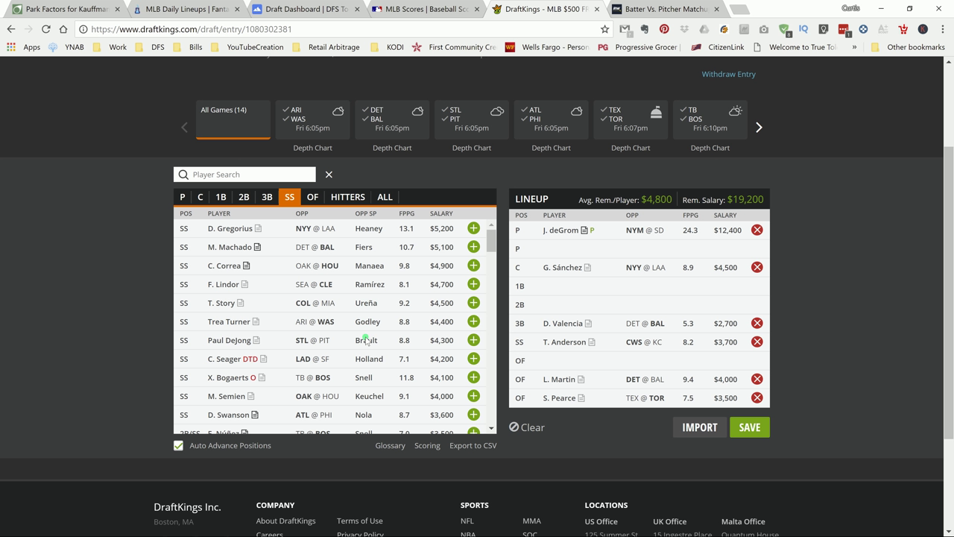
pyautogui.click(229, 378)
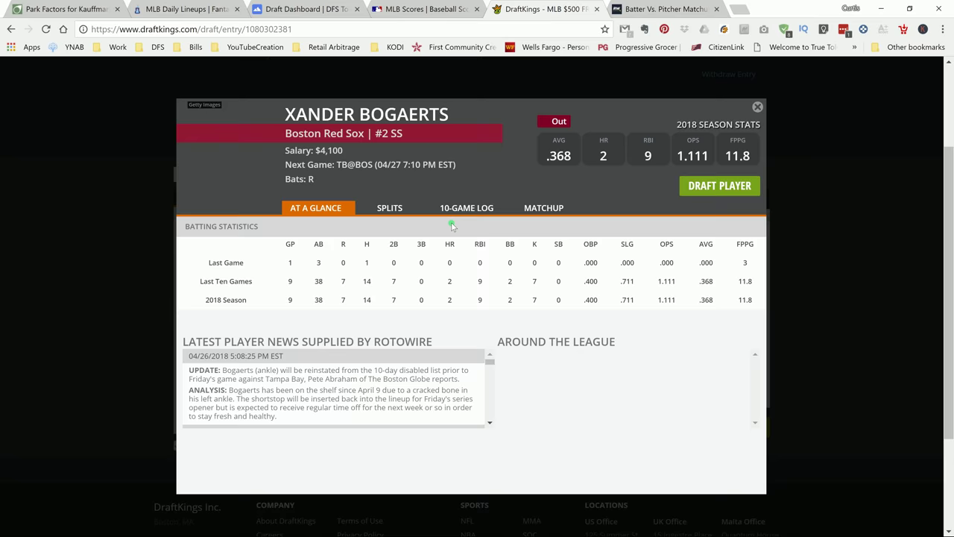
pyautogui.click(460, 209)
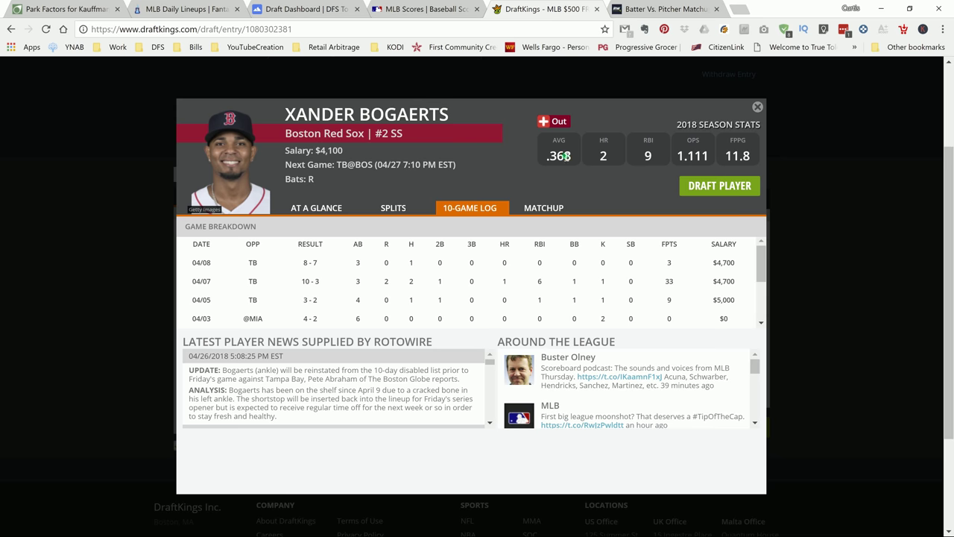
pyautogui.click(402, 208)
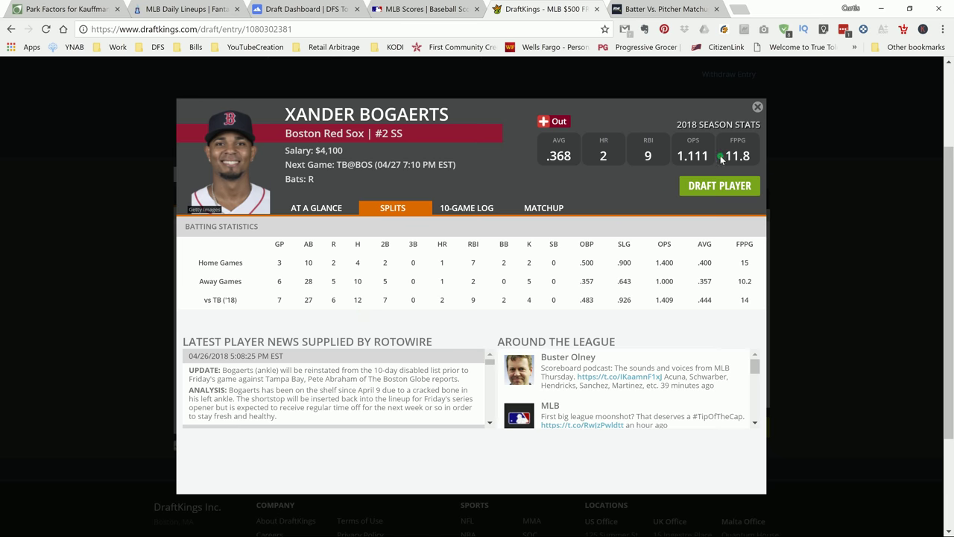
pyautogui.click(758, 108)
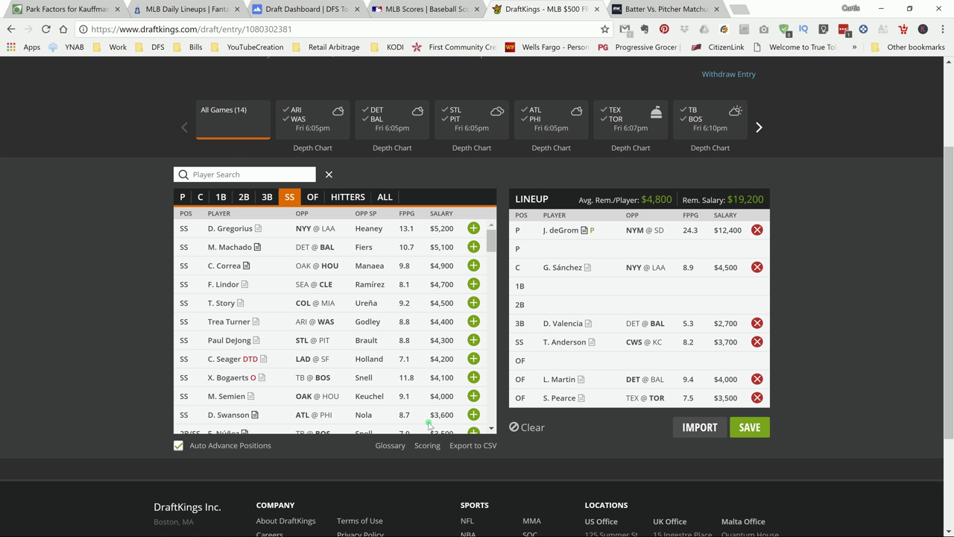
# - Review Leonys Martin's 10-game log and vs BAL splits, then switch to FantasyLabs
pyautogui.click(559, 380)
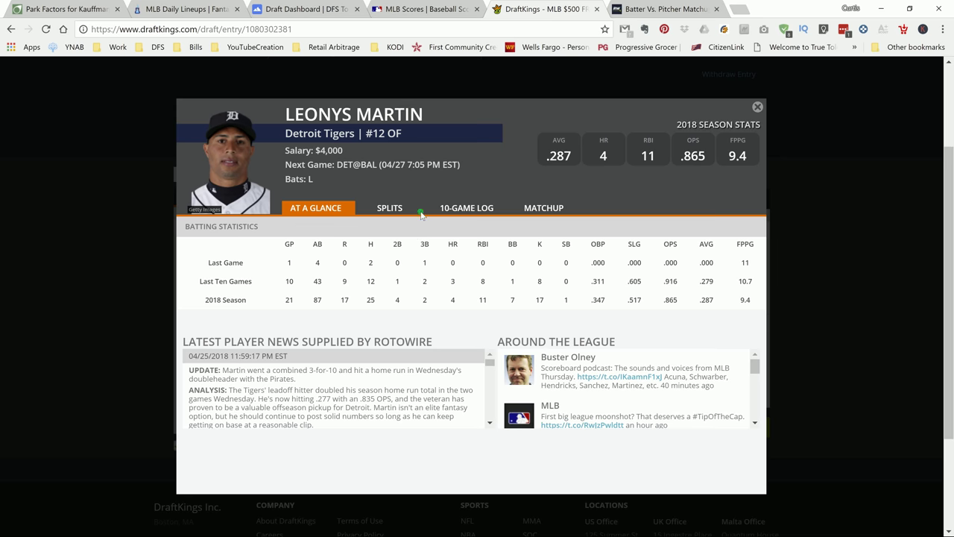
pyautogui.click(452, 211)
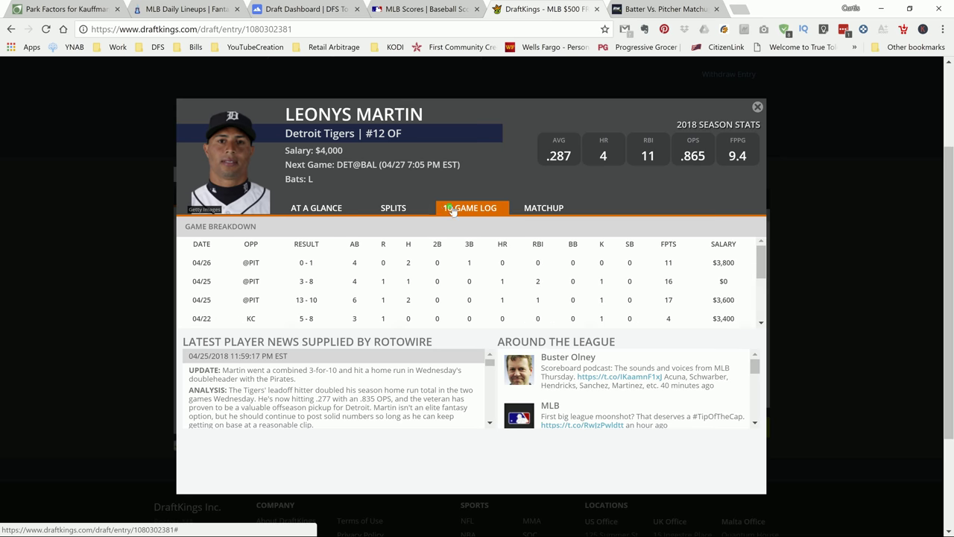
pyautogui.click(401, 213)
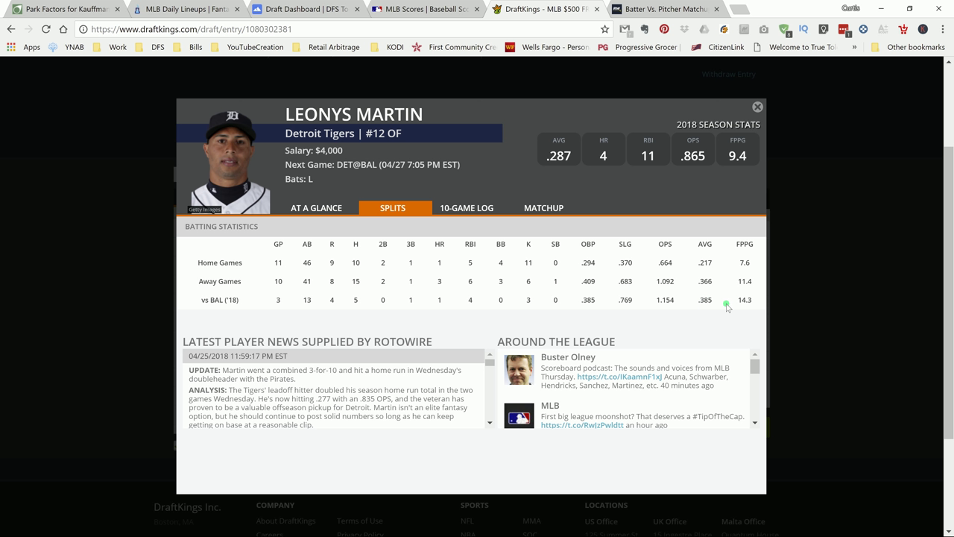
pyautogui.click(192, 10)
# - Find 'martin' on FantasyLabs, check Leonys Martin's 4.23 PTS plus/minus, then go to MLB.com scores
pyautogui.scroll(4, 275, 266)
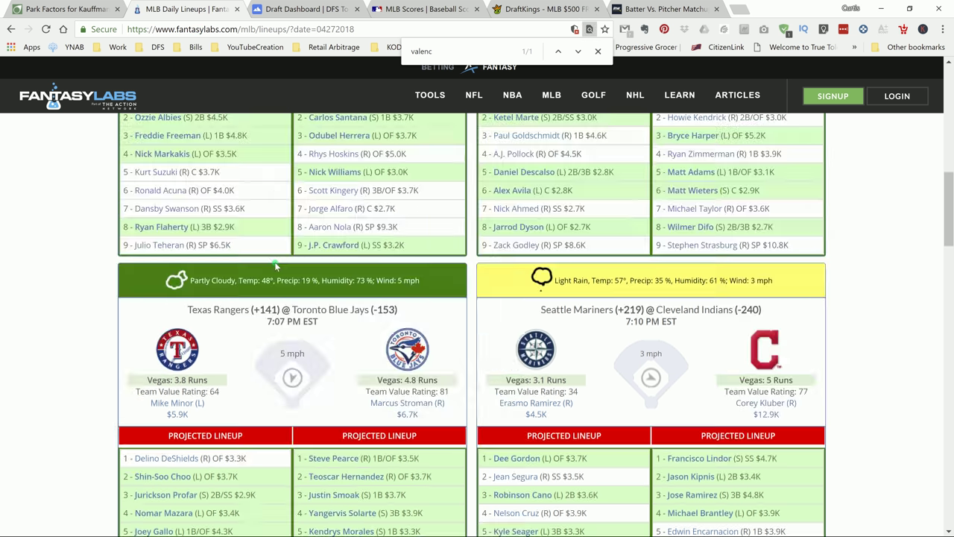
pyautogui.hotkey('ctrl', 'f')
pyautogui.write('martin')
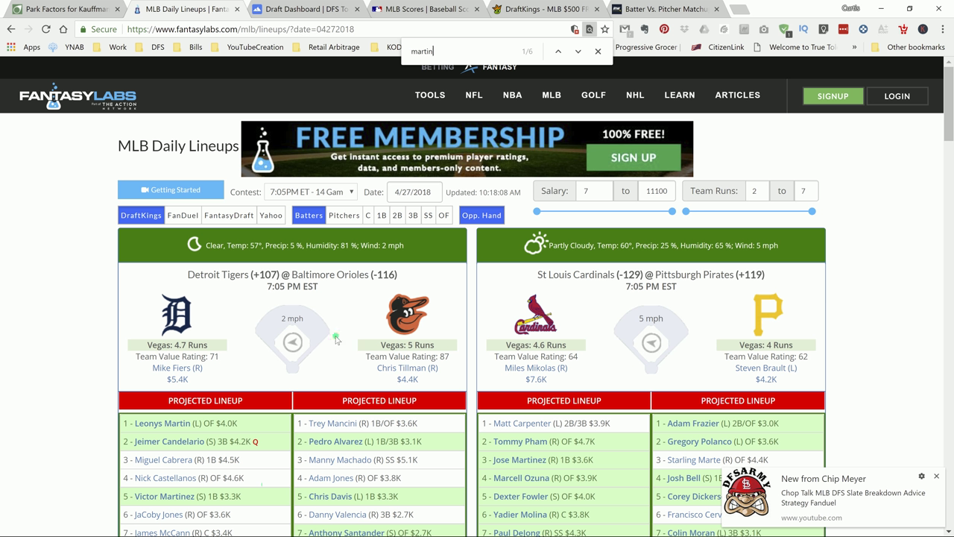
pyautogui.click(167, 423)
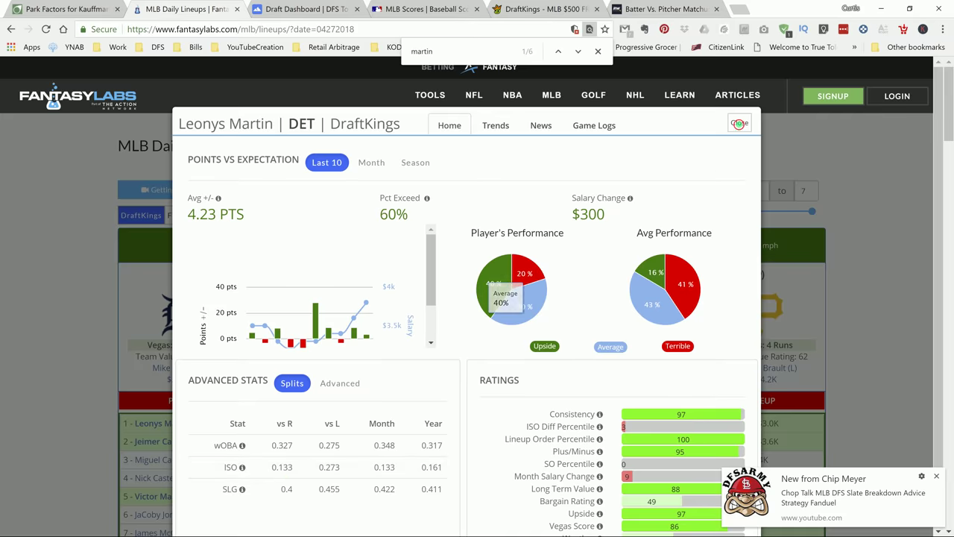
pyautogui.click(740, 122)
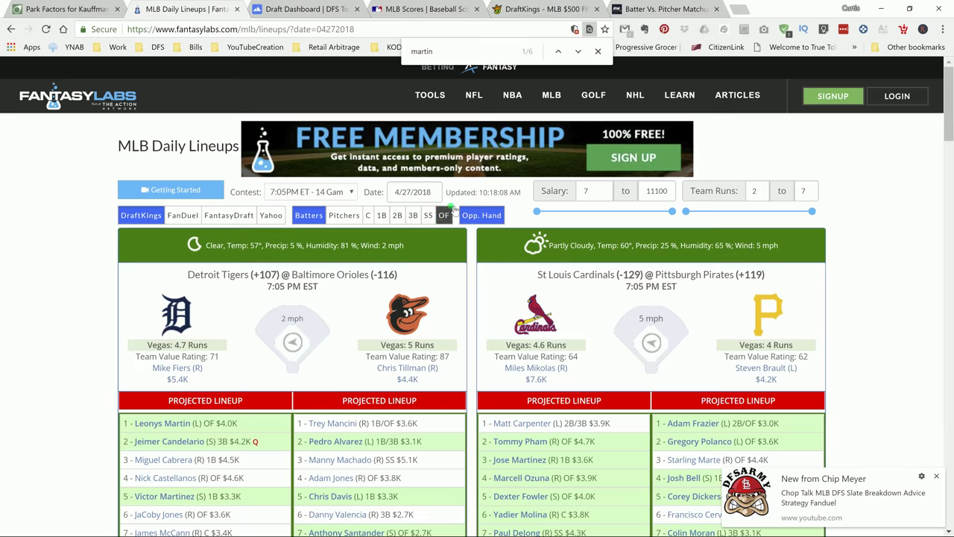
pyautogui.click(426, 12)
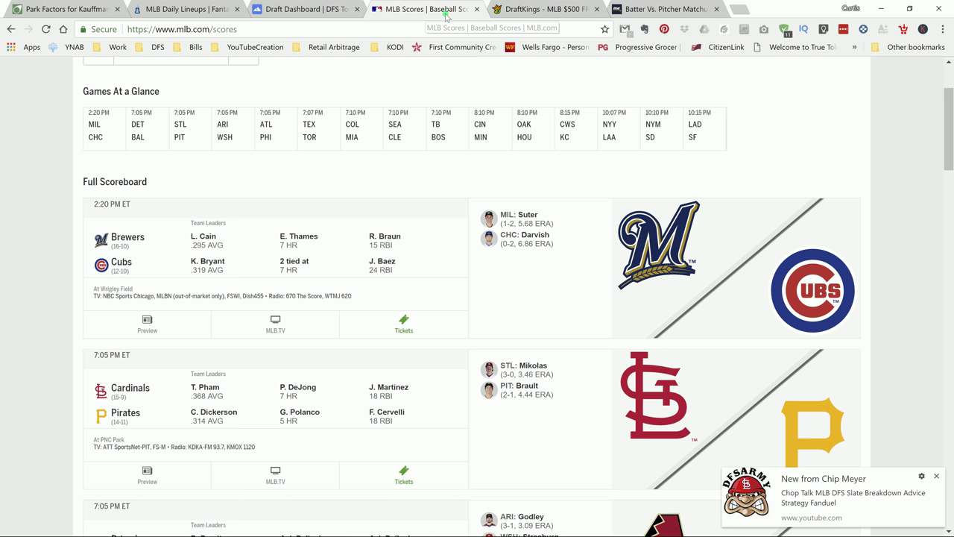
# - Back on DraftKings, close Leonys Martin's card and open Steve Pearce's player card
pyautogui.click(531, 8)
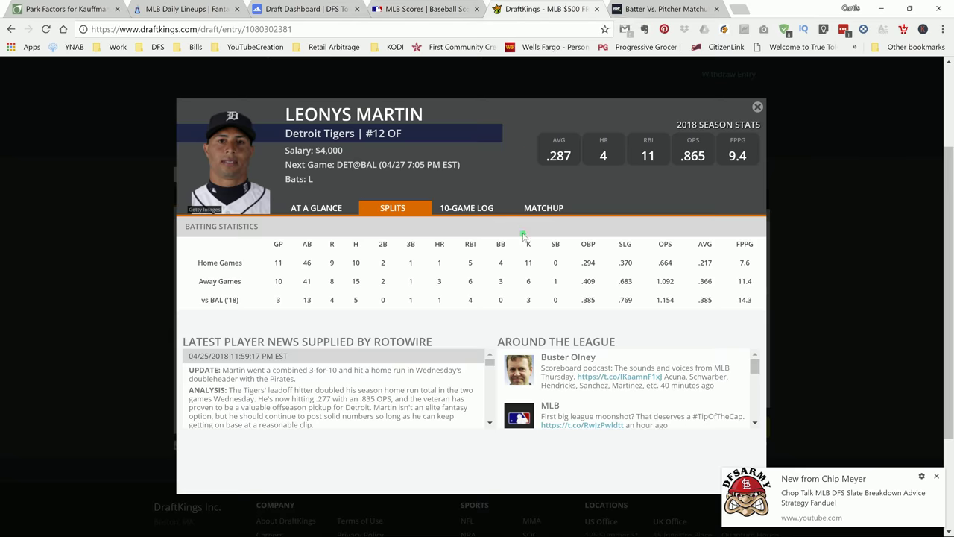
pyautogui.click(758, 109)
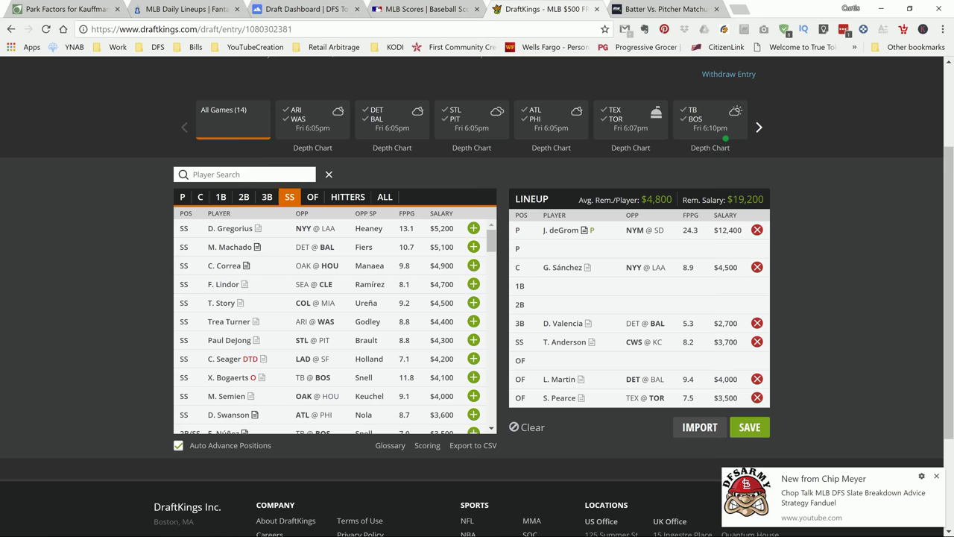
pyautogui.click(558, 399)
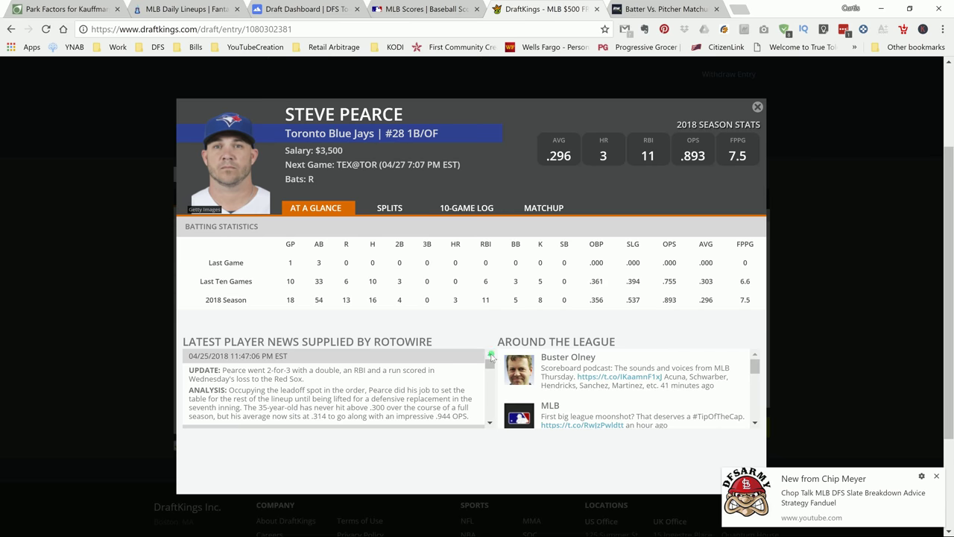
# - Check Pearce's home, away and vs TEX splits (1.133 OPS) and 10-game log, then close his card
pyautogui.click(391, 210)
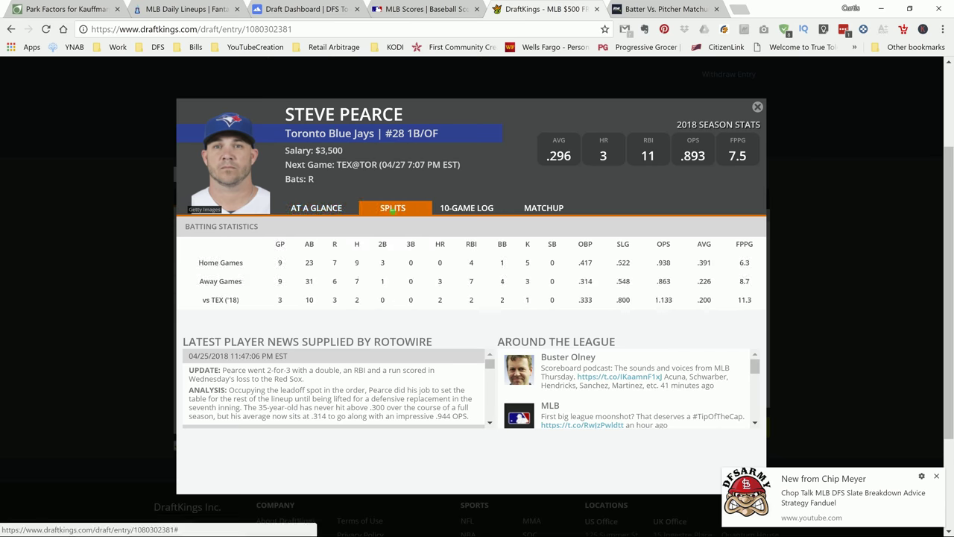
pyautogui.click(456, 210)
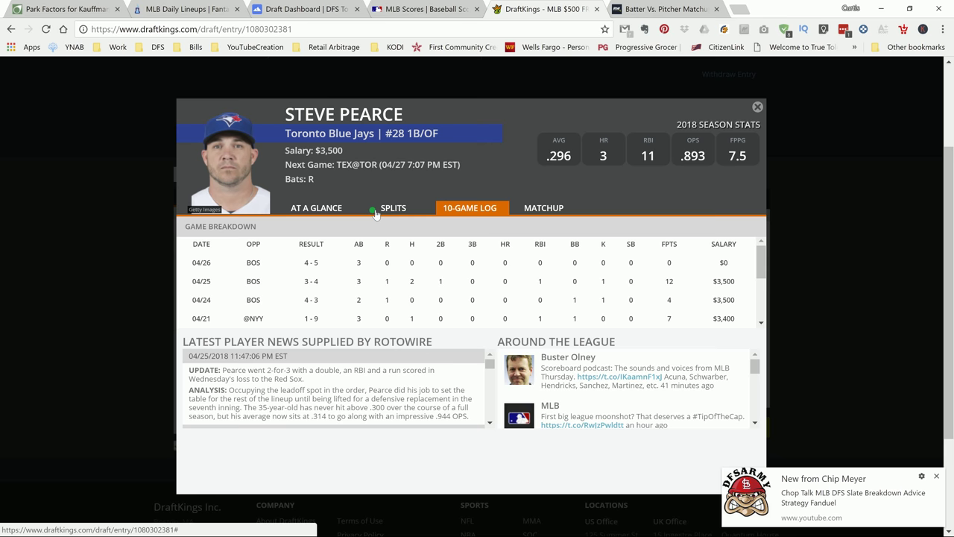
pyautogui.click(375, 213)
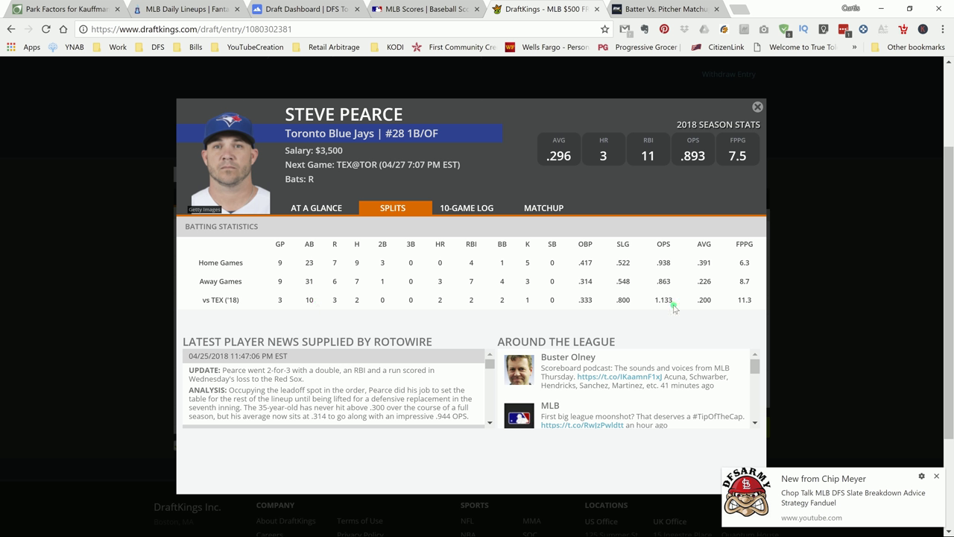
pyautogui.click(758, 108)
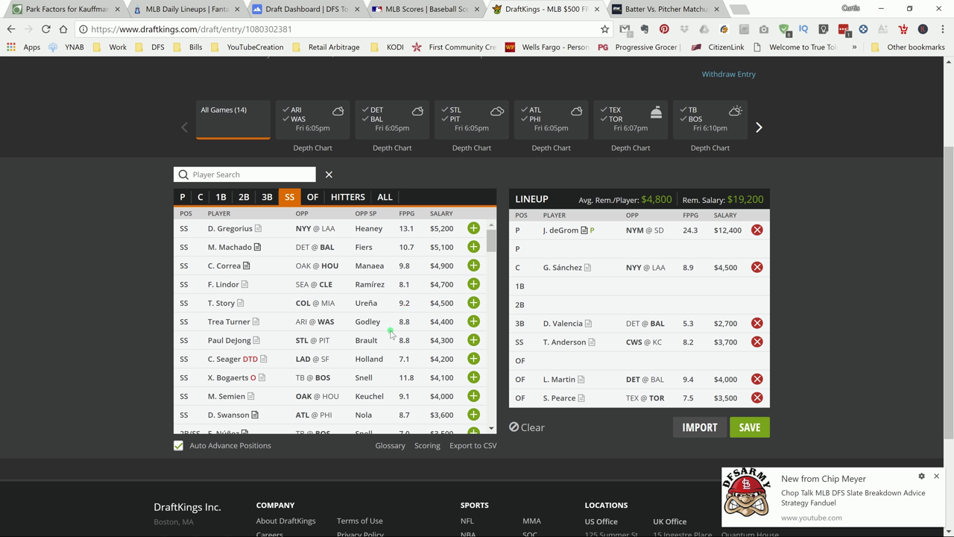
pyautogui.click(936, 477)
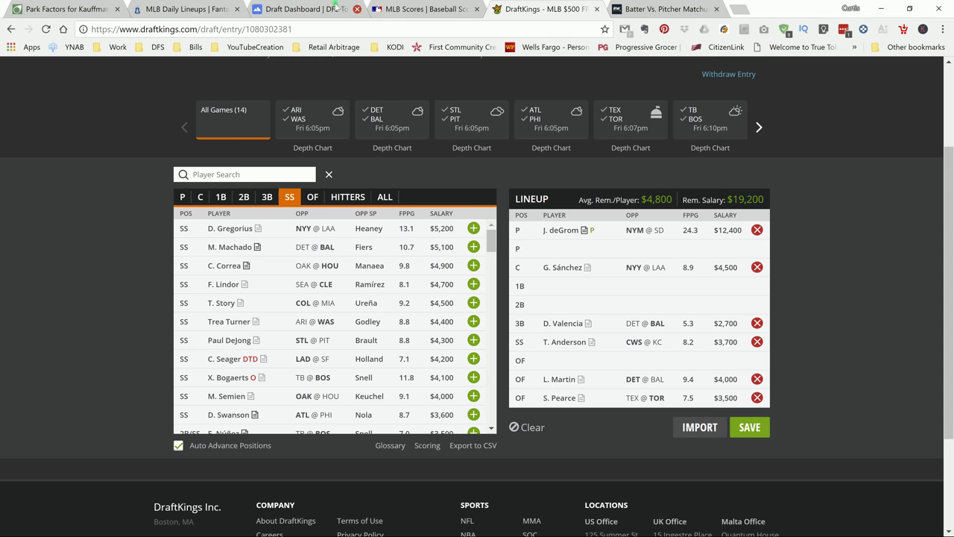
# - Watch Yonder Alonso from the 1B optimizer and view the 28-player watched list
pyautogui.click(317, 9)
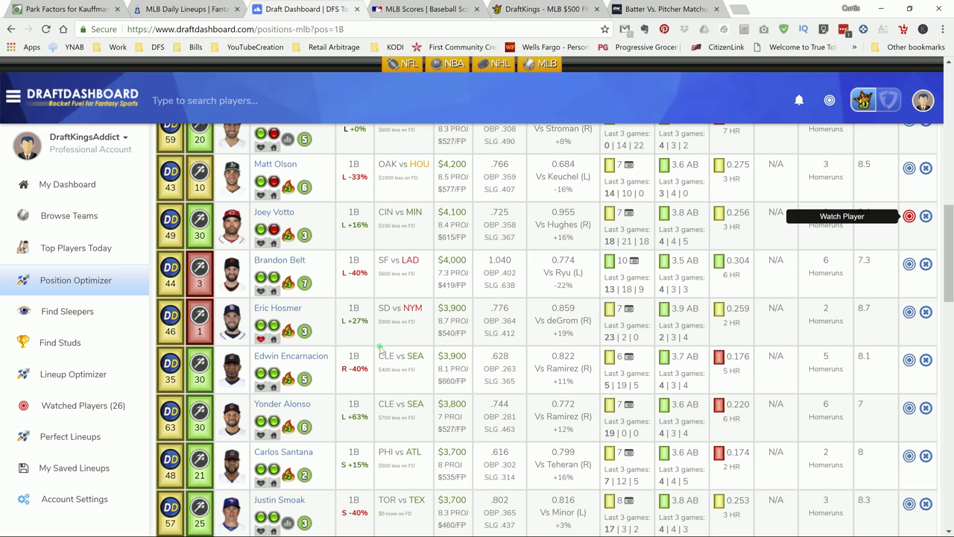
pyautogui.moveTo(359, 422)
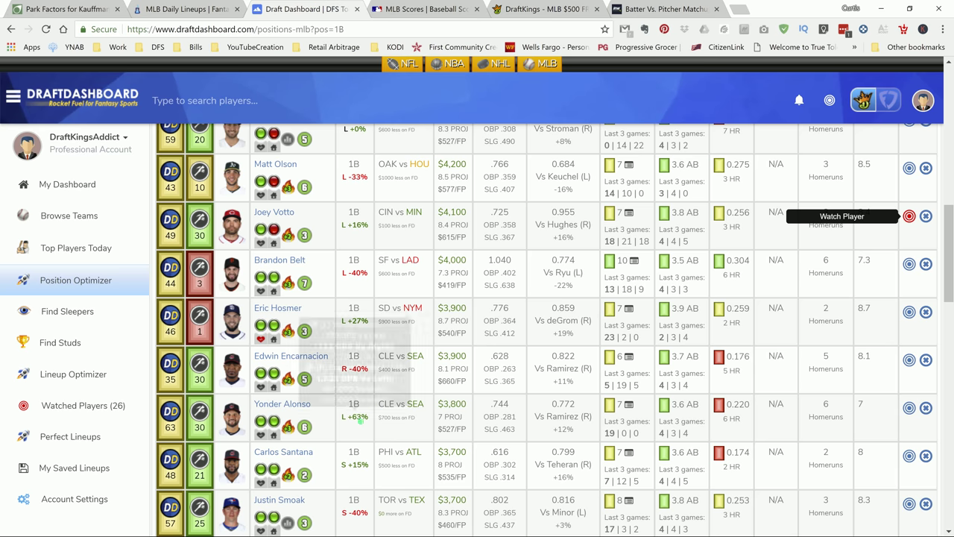
pyautogui.click(909, 408)
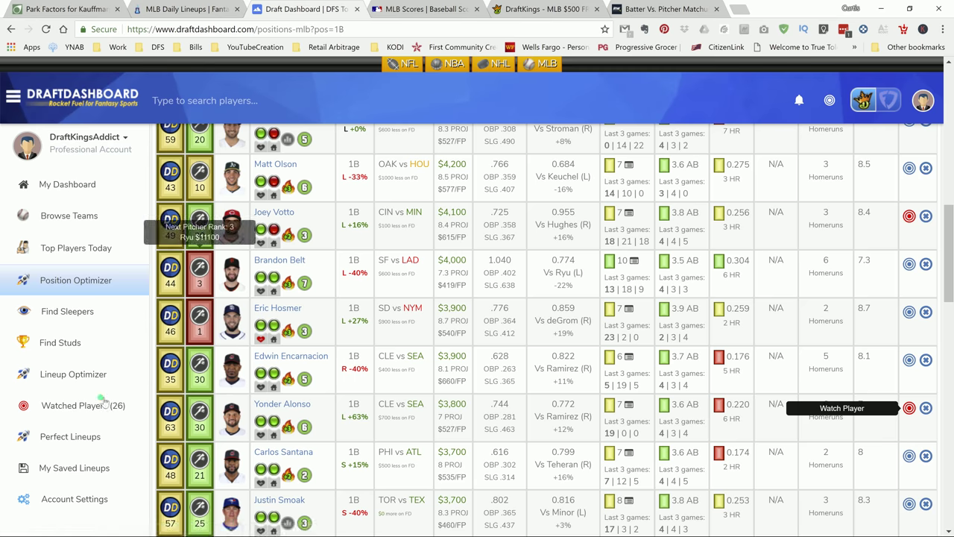
pyautogui.click(128, 411)
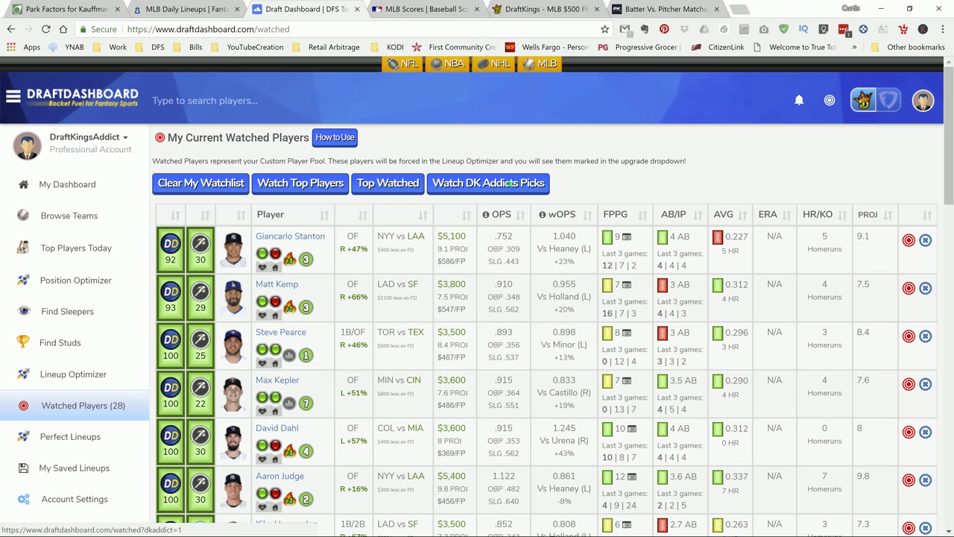
# - Add the DK Addicts picks, then save the $49,900 optimizer lineup led by Jacob deGrom
pyautogui.click(510, 183)
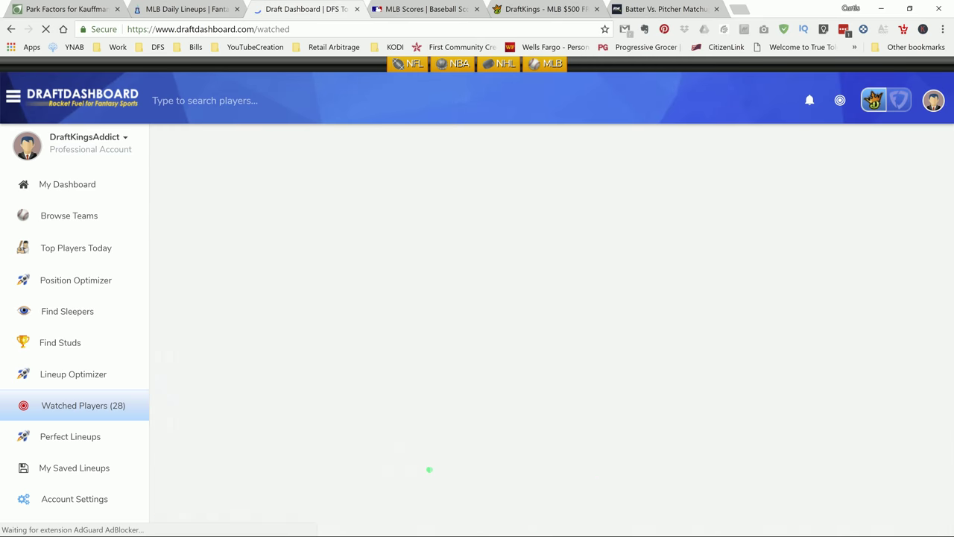
pyautogui.click(99, 375)
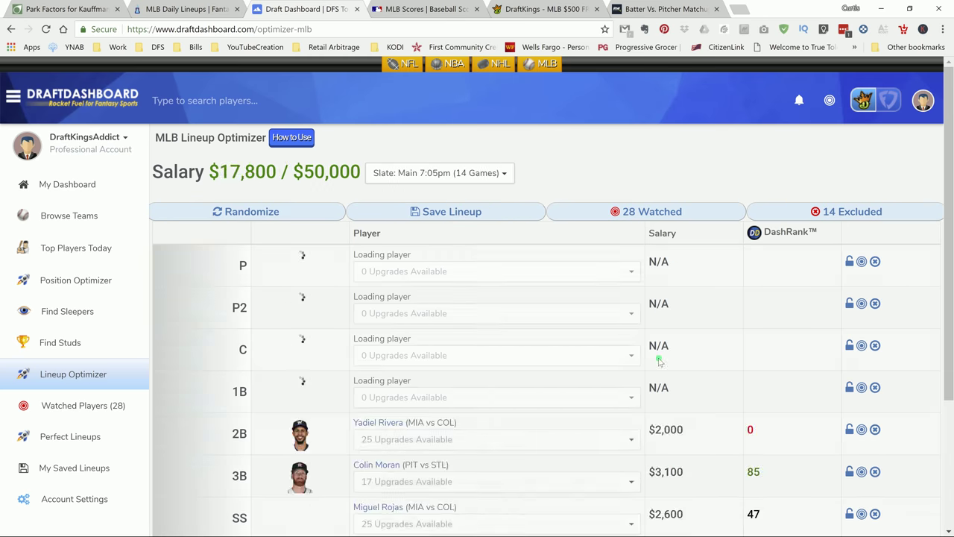
pyautogui.click(425, 212)
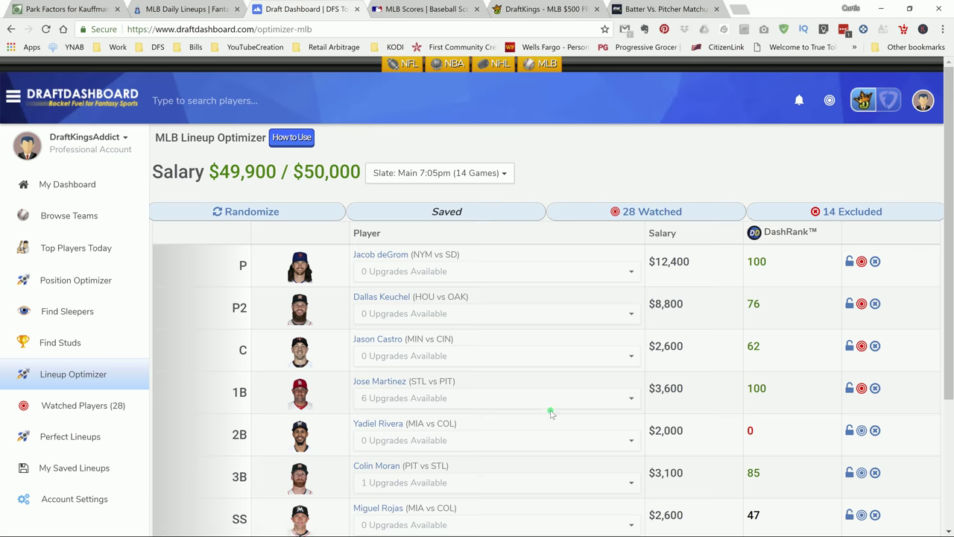
pyautogui.scroll(-1, 550, 413)
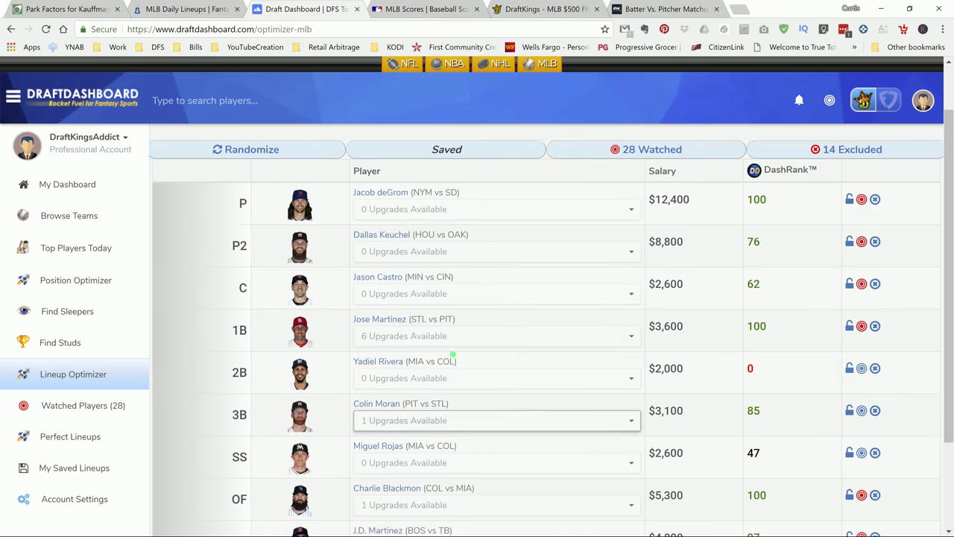
# - Swap 1B Jose Martinez for Mark Canha ($3,700), using the full $50,000 cap
pyautogui.click(450, 345)
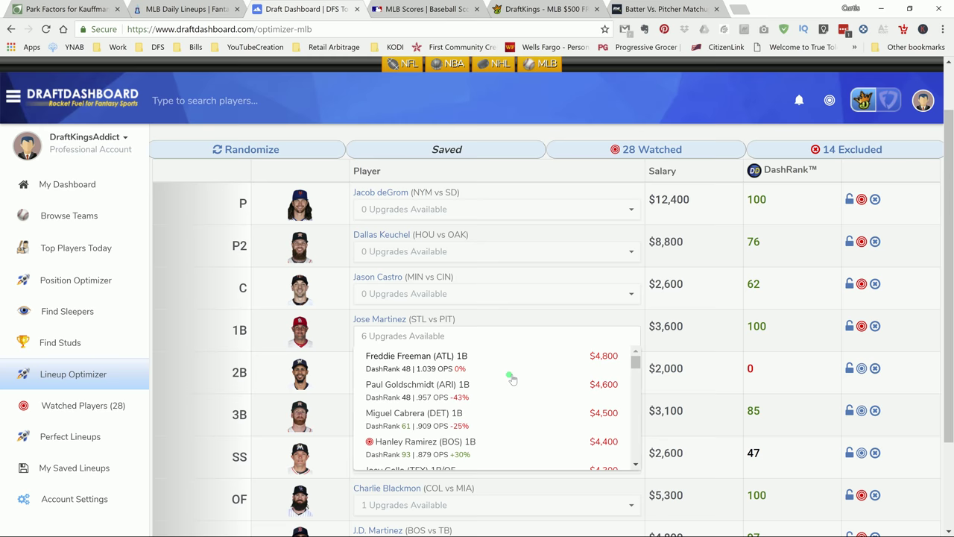
pyautogui.scroll(-3, 514, 378)
pyautogui.scroll(-8, 519, 379)
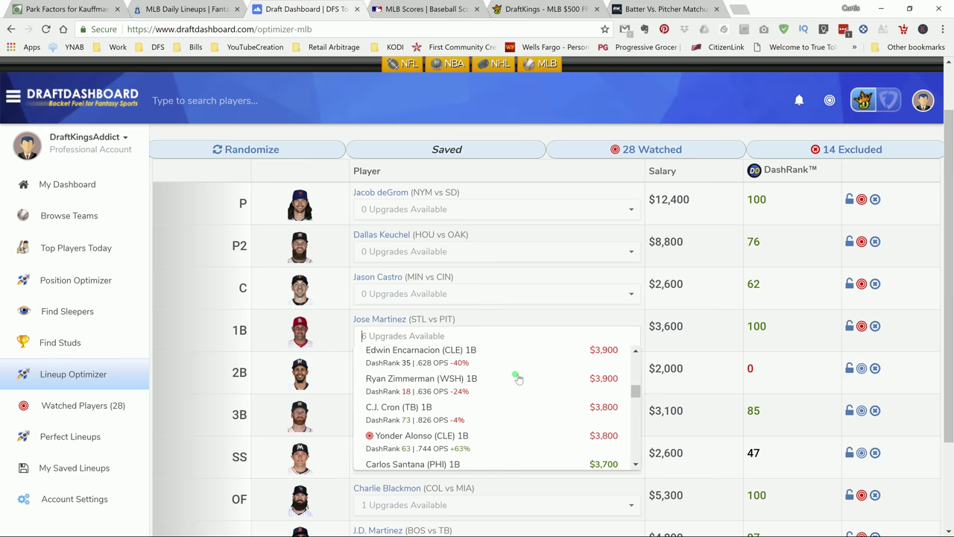
pyautogui.scroll(3, 514, 410)
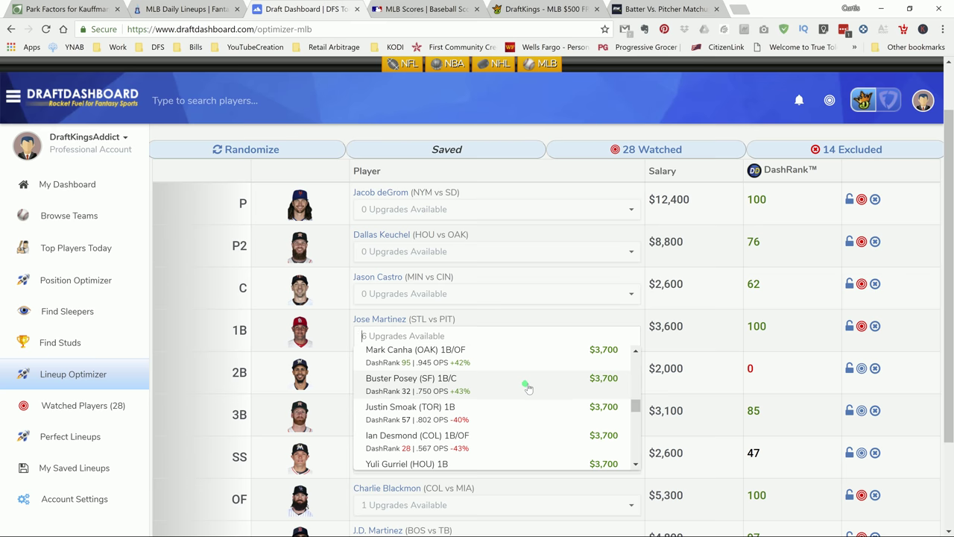
pyautogui.scroll(2, 510, 382)
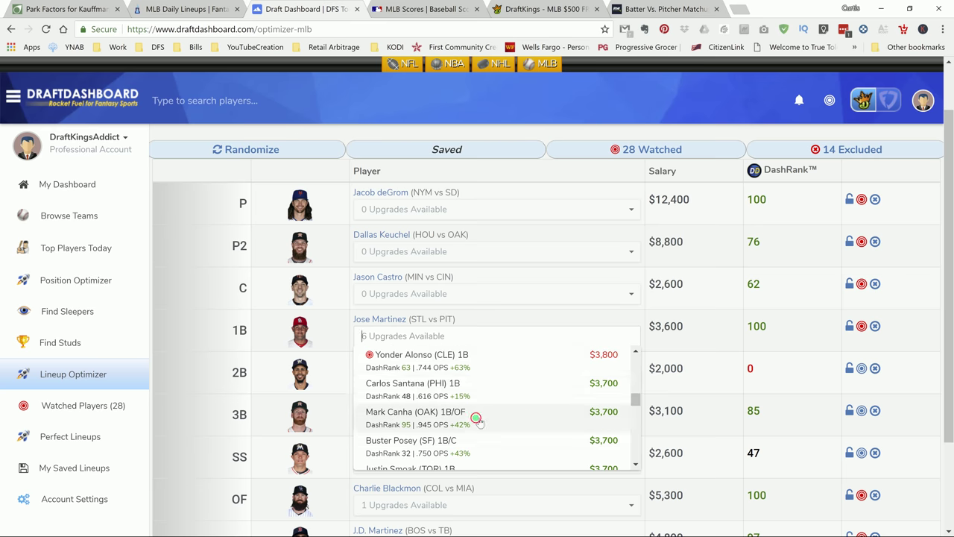
pyautogui.click(477, 419)
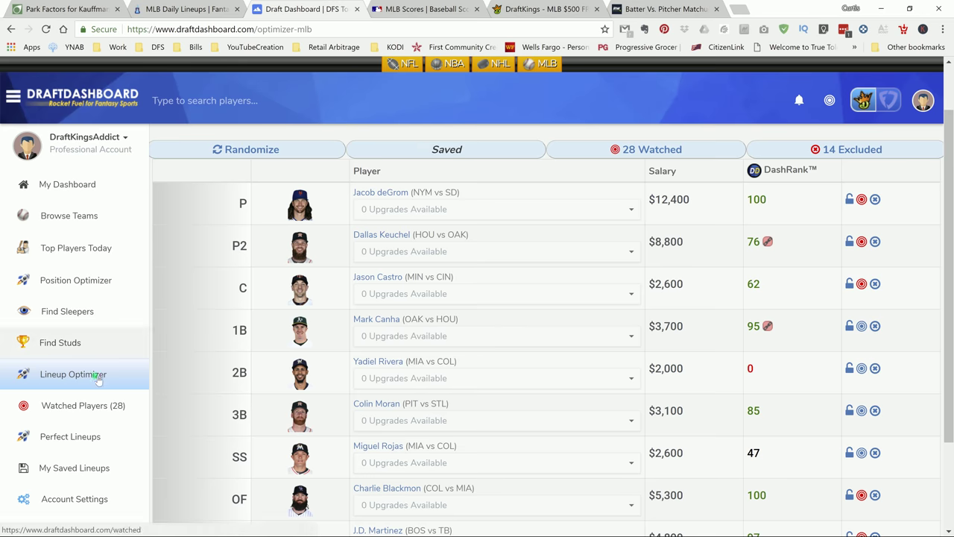
pyautogui.scroll(1, 99, 380)
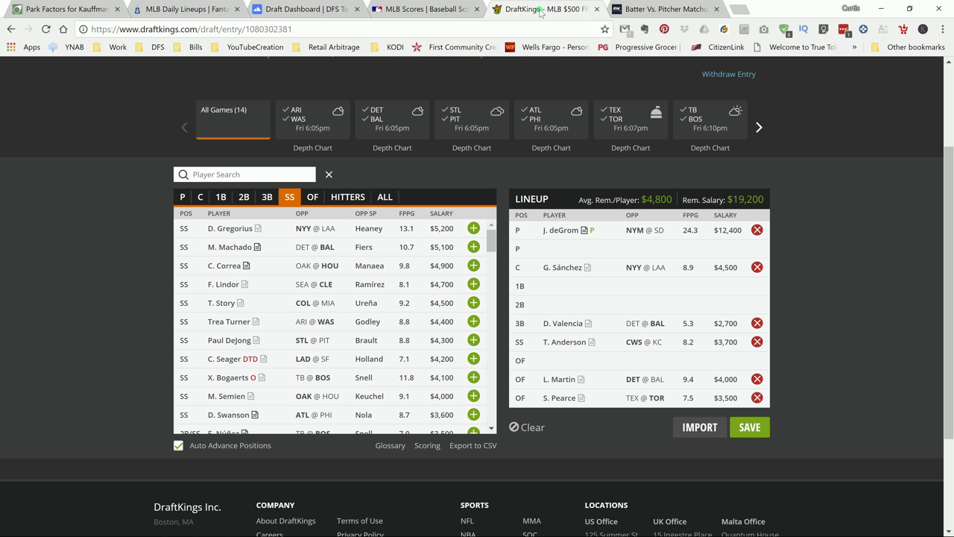
# - Go back to the DraftKings draft page, still showing $19,200 remaining
pyautogui.click(540, 9)
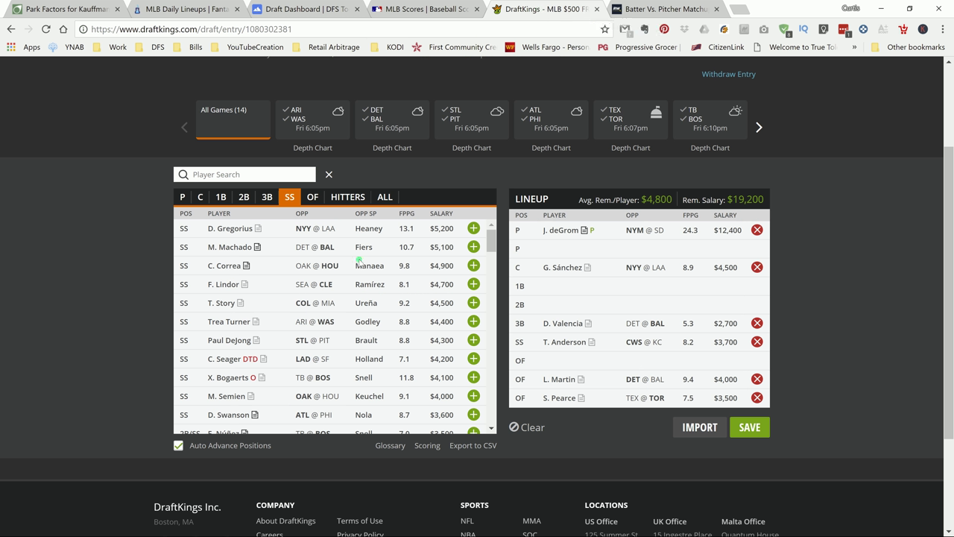